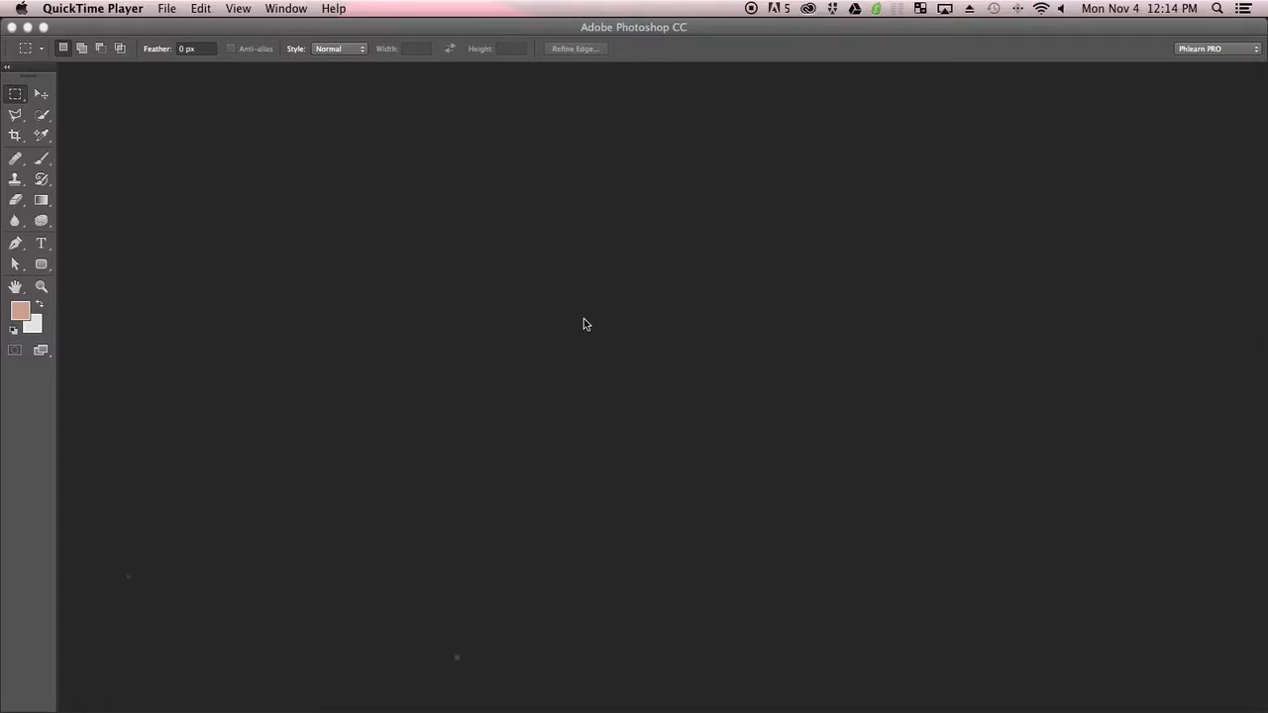
Switch to Photoshop and open Headshot Retouching.tif from the Tutorial Images folder
click(282, 256)
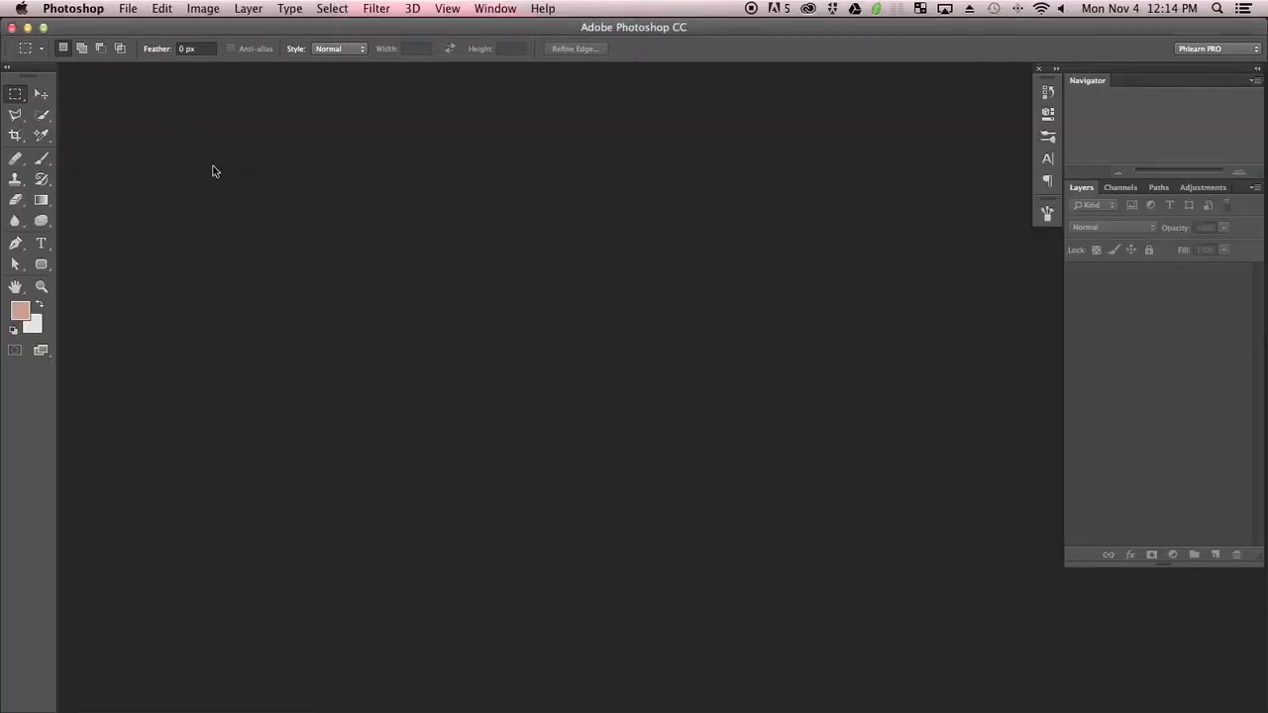
click(129, 9)
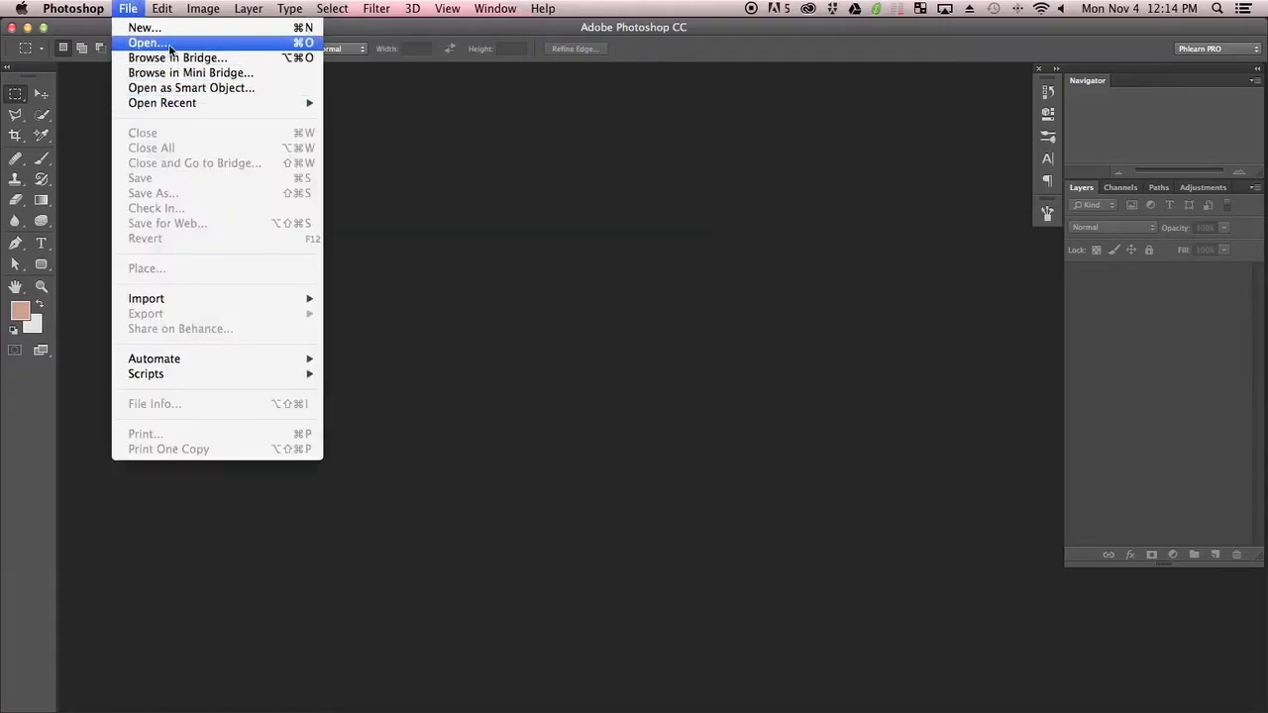
click(149, 43)
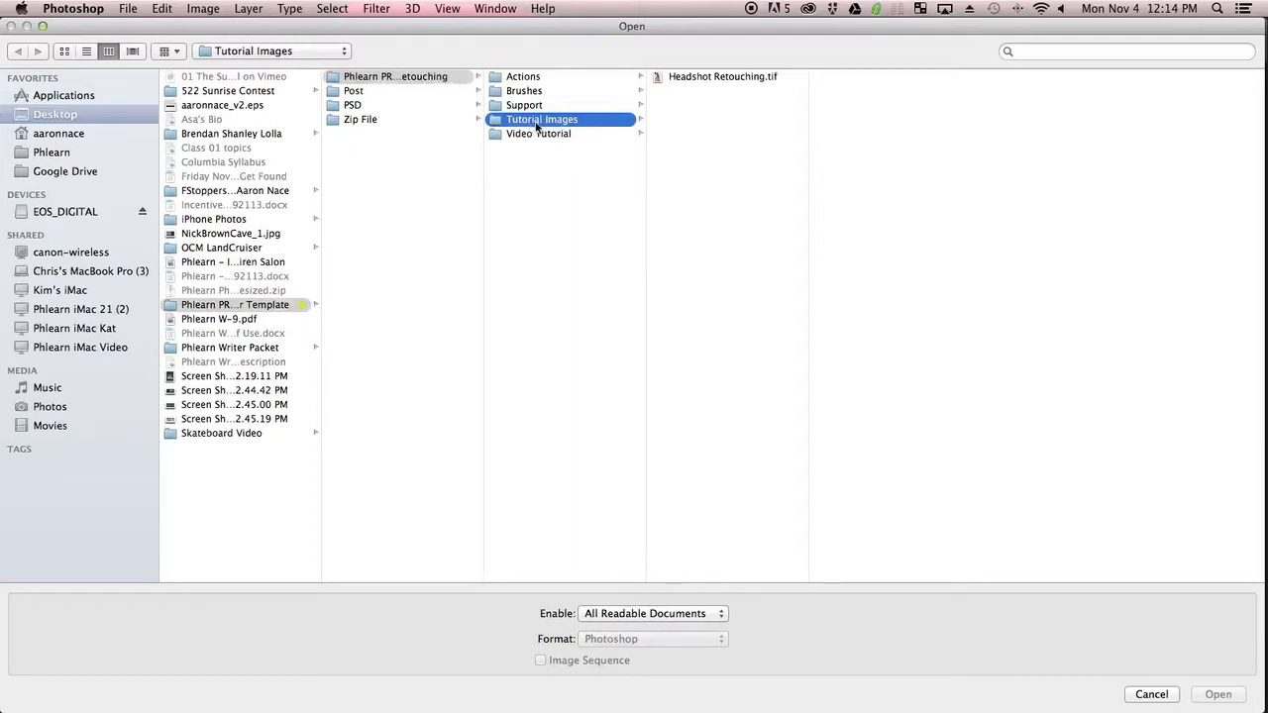
click(693, 79)
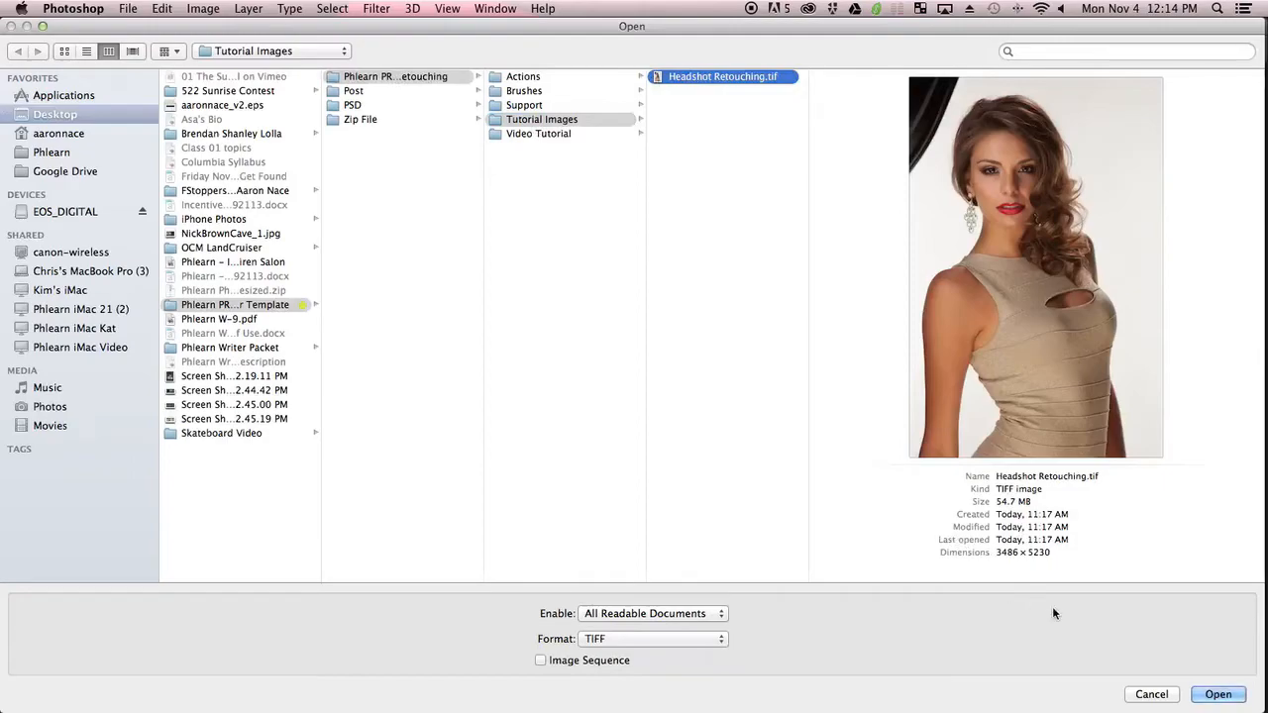
click(1220, 691)
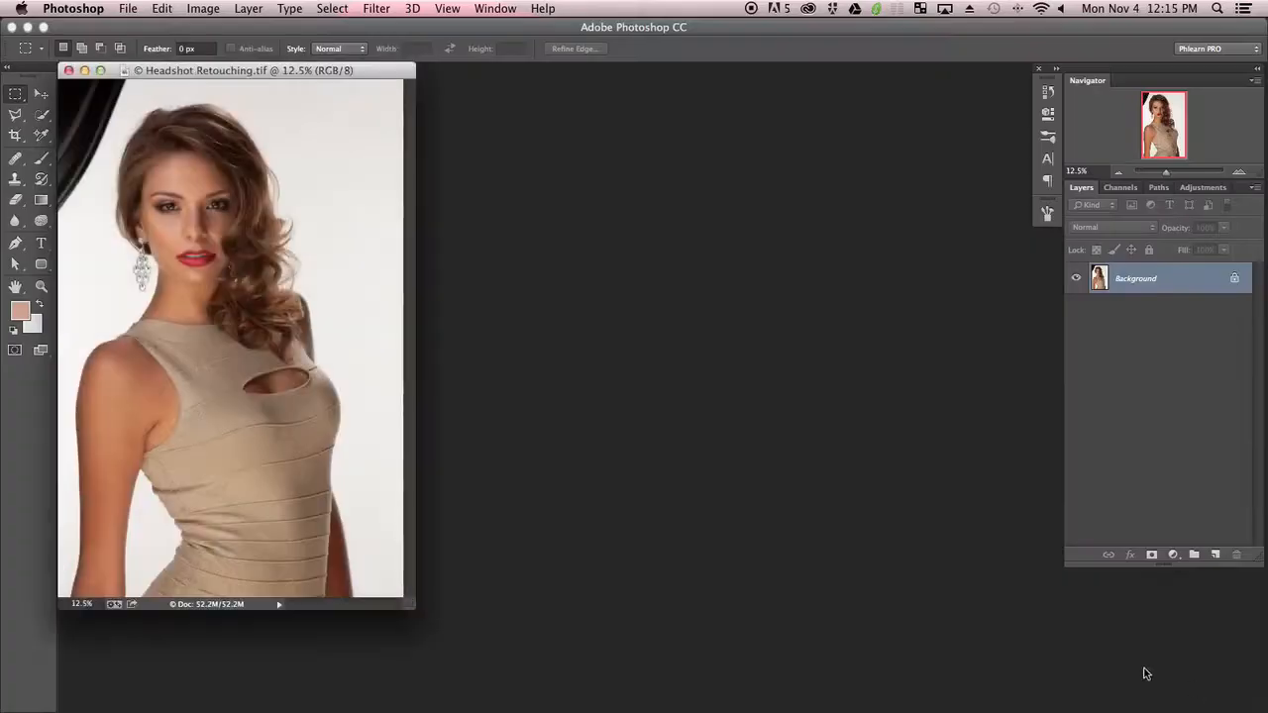
Center the document in full screen mode and lengthen the Layers panel
mouse_move(317, 70)
mouse_down()
mouse_move(491, 121)
mouse_move(581, 107)
mouse_up()
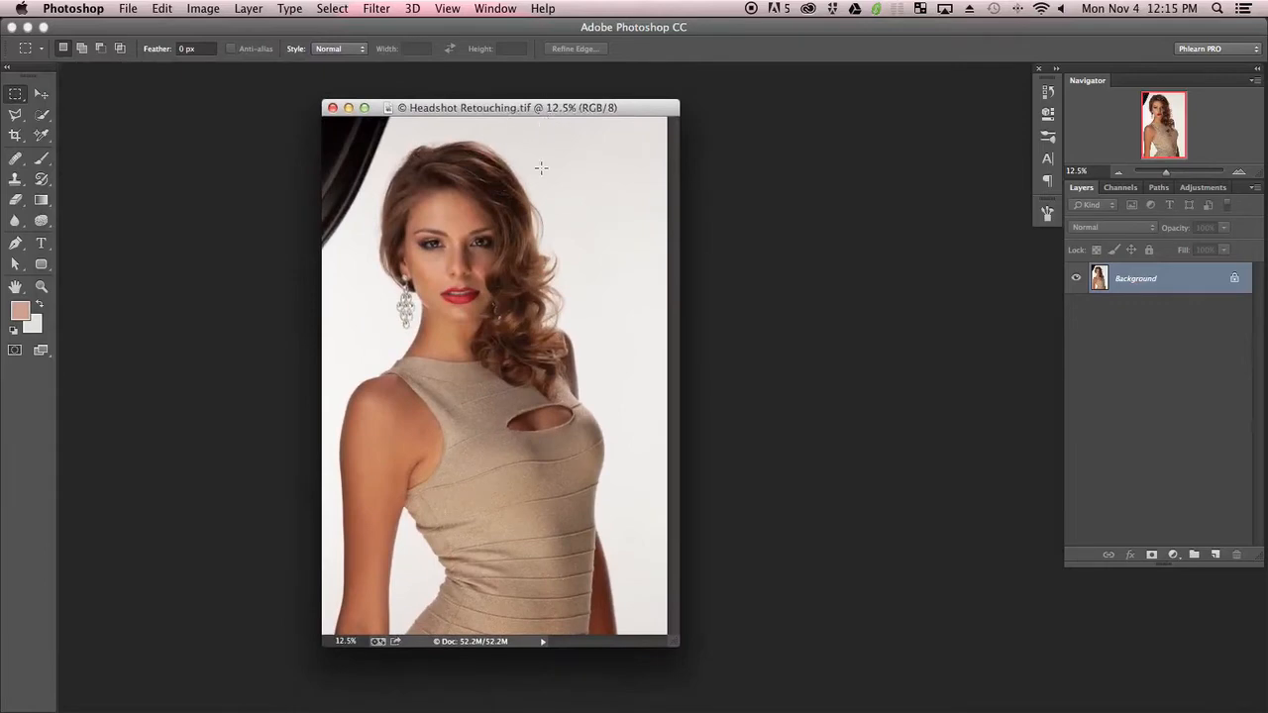
key(f)
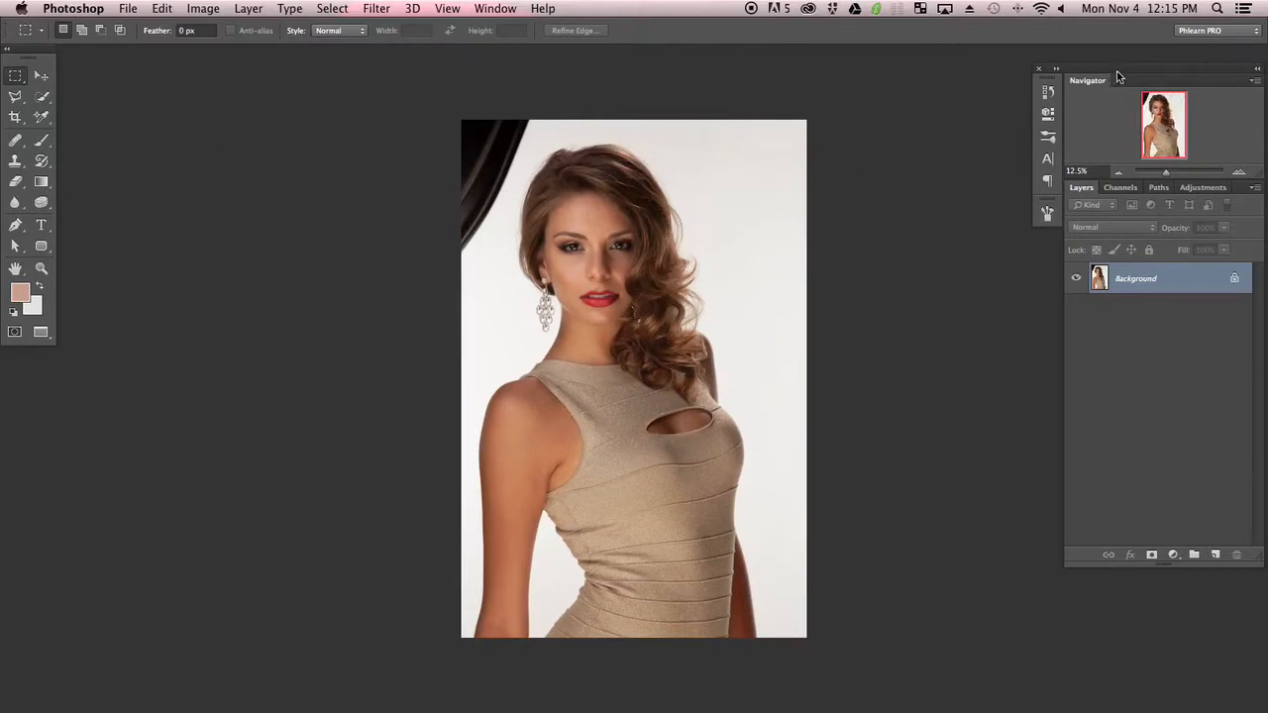
drag(1116, 71, 1119, 53)
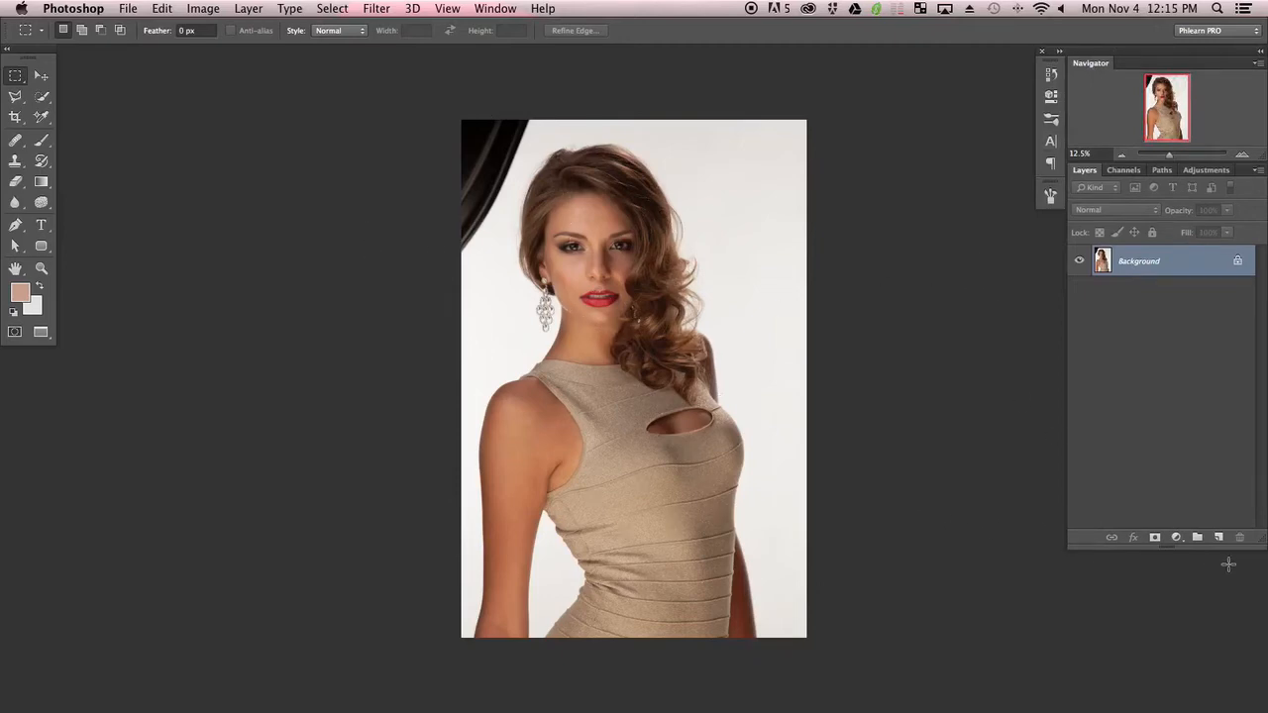
drag(1261, 537, 1262, 646)
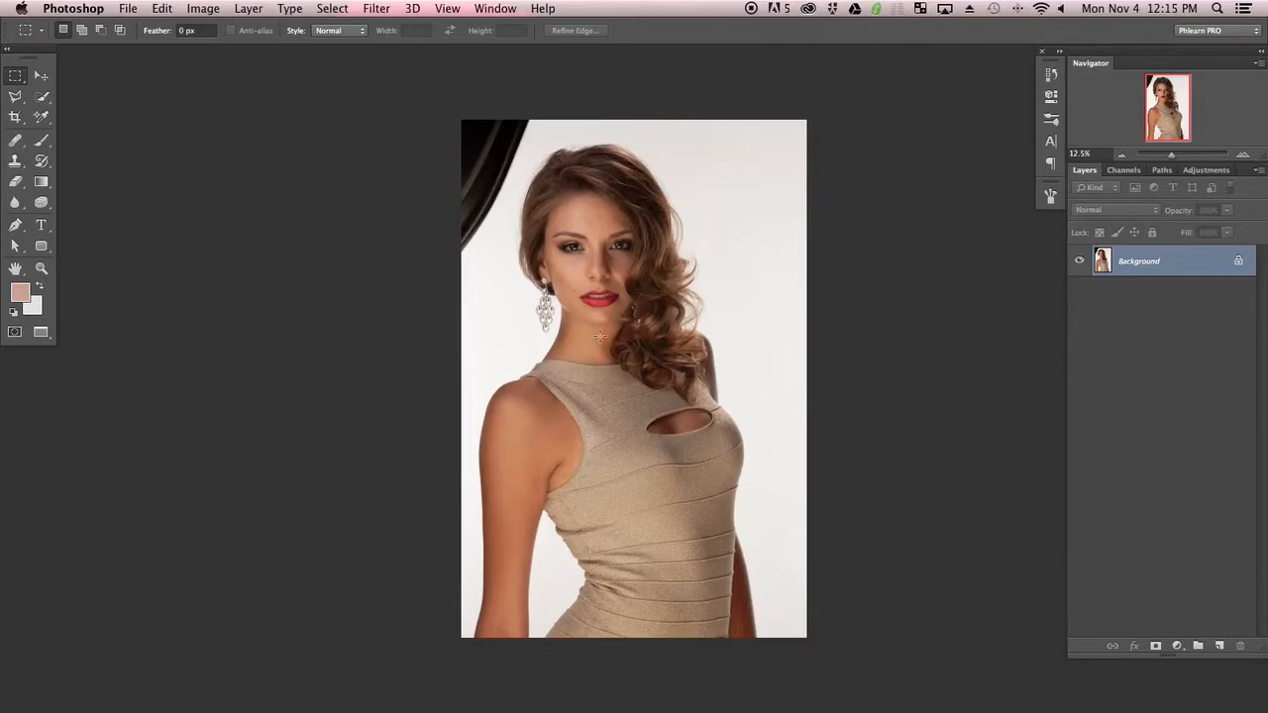
Add a new empty layer and set the foreground color to ff8000
key(alt+shift+super+n)
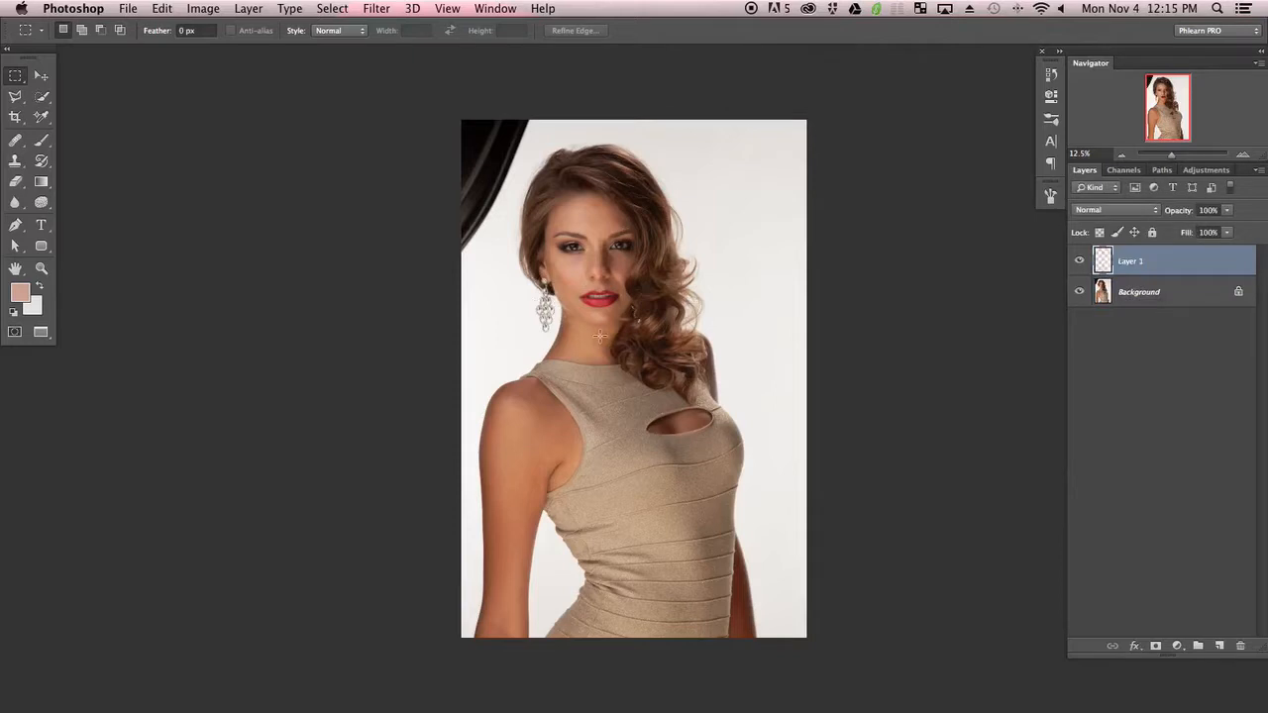
key(i)
click(22, 294)
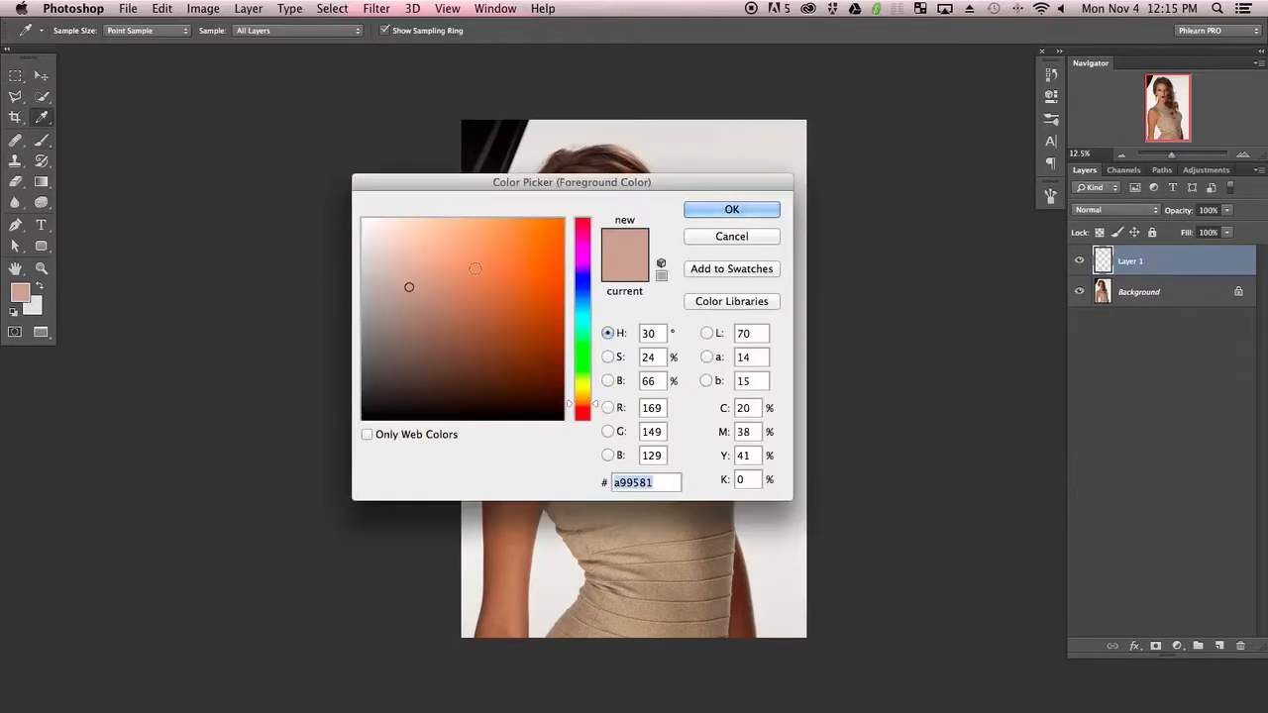
text(ff8000)
click(730, 209)
Switch to the Brush tool, set its flow to 100% and shrink the brush size
key(b)
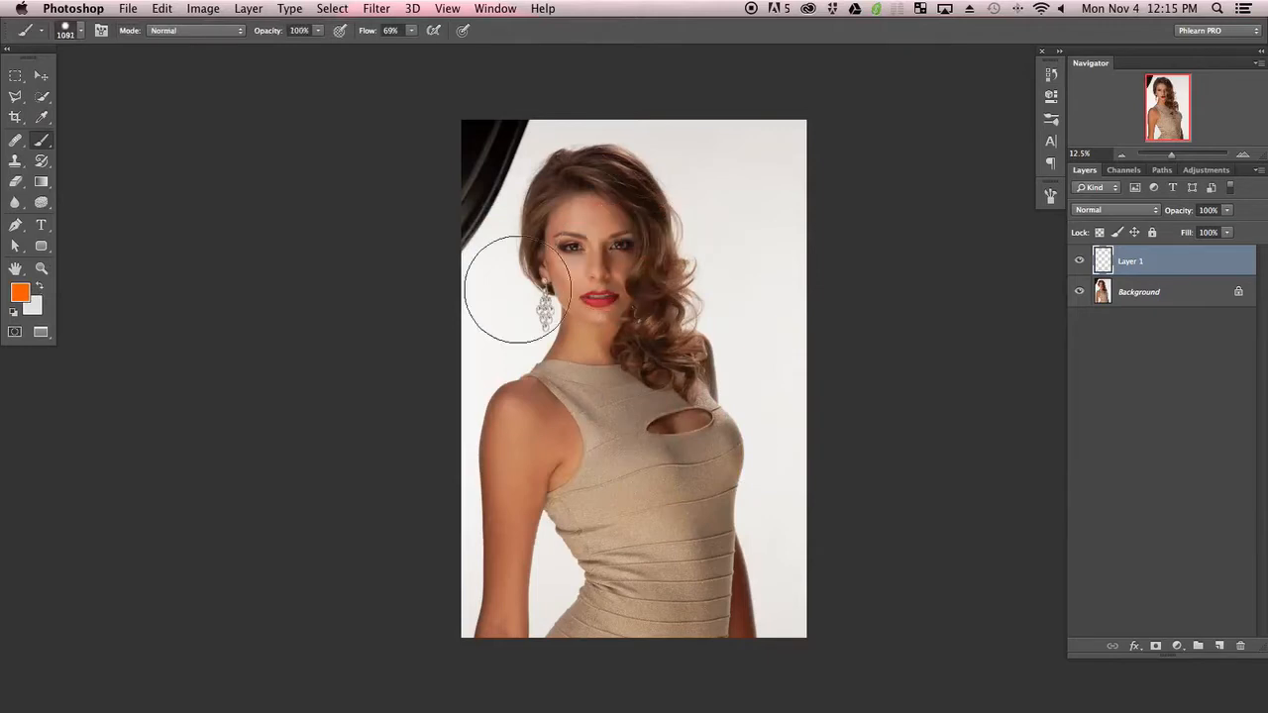
key(shift+0)
mouse_move(634, 320)
mouse_down()
mouse_move(602, 375)
mouse_move(594, 367)
mouse_up()
key(super+equal)
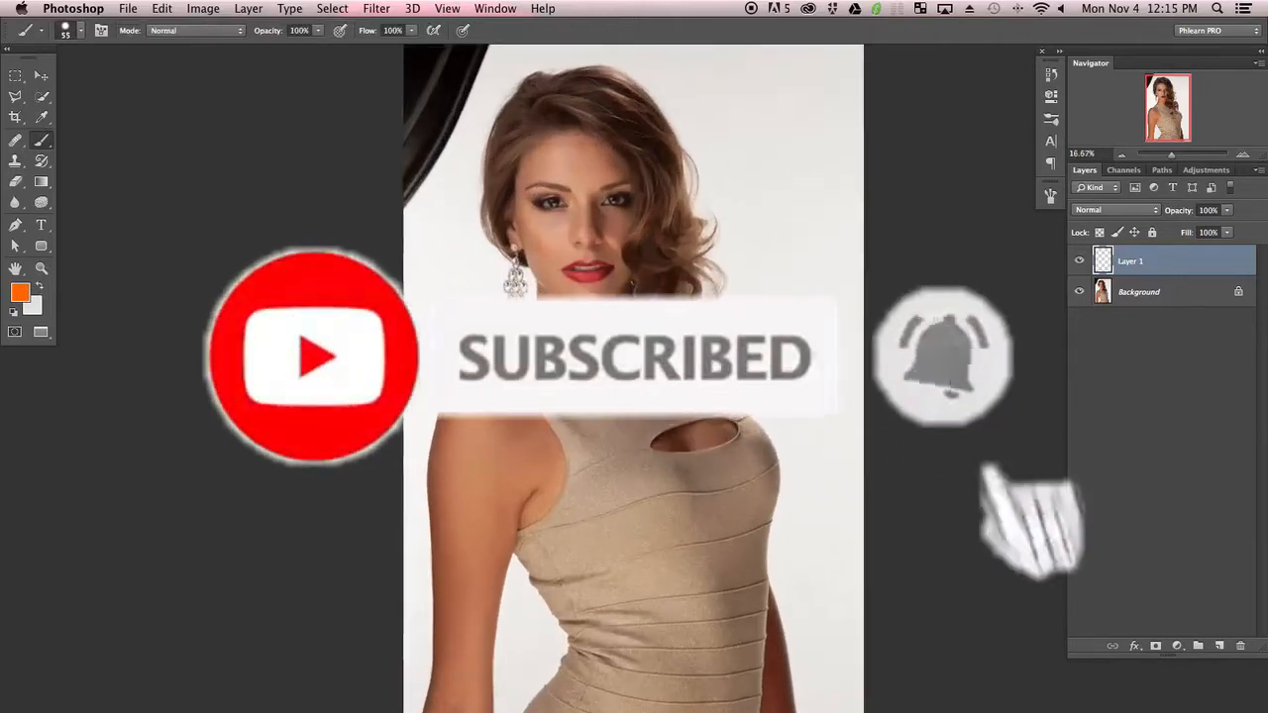
key(super+minus)
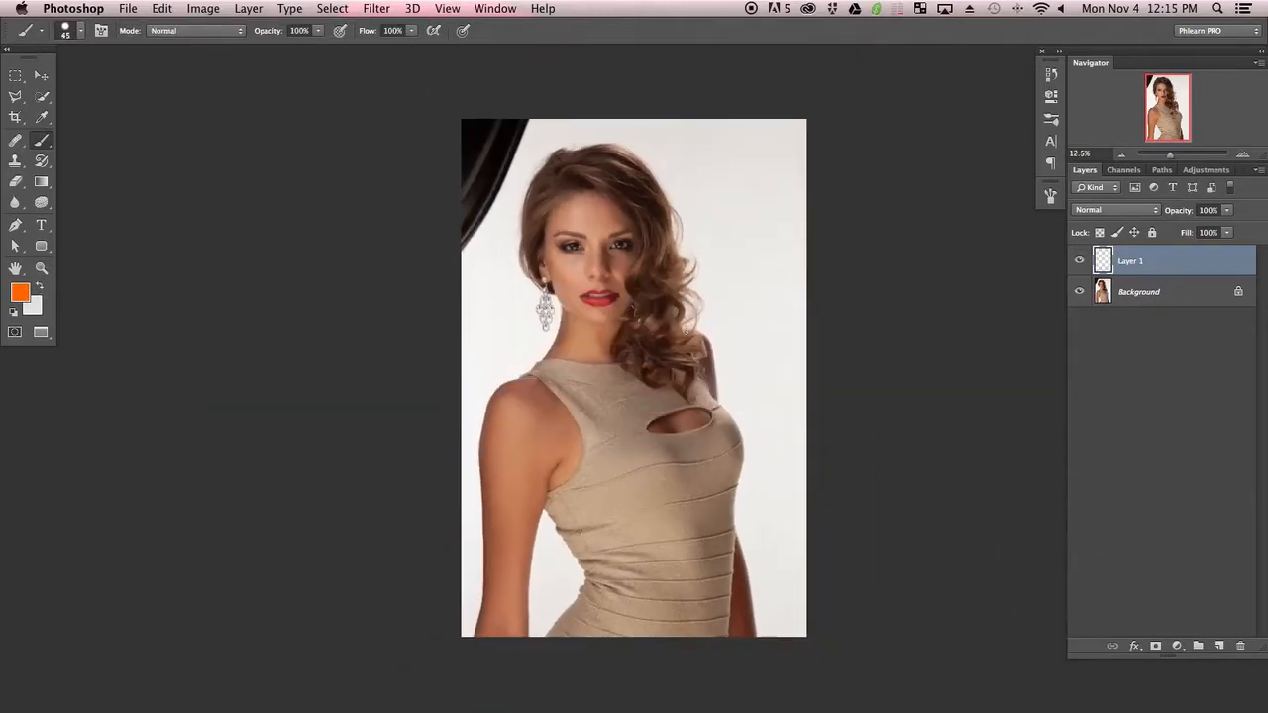
mouse_move(692, 331)
mouse_down()
mouse_move(764, 337)
mouse_move(758, 384)
mouse_up()
key(super+z)
mouse_move(702, 300)
mouse_down()
mouse_move(747, 370)
mouse_move(758, 436)
mouse_move(719, 322)
mouse_move(726, 390)
mouse_up()
key(super+z)
key(super+z)
Set the brush size to 30 px in the brush preset picker
right_click(678, 241)
click(711, 334)
click(618, 325)
drag(648, 305, 649, 319)
Zoom and pan across the face, neck and body to inspect the skin and edges
scroll(531, 349, up, 5)
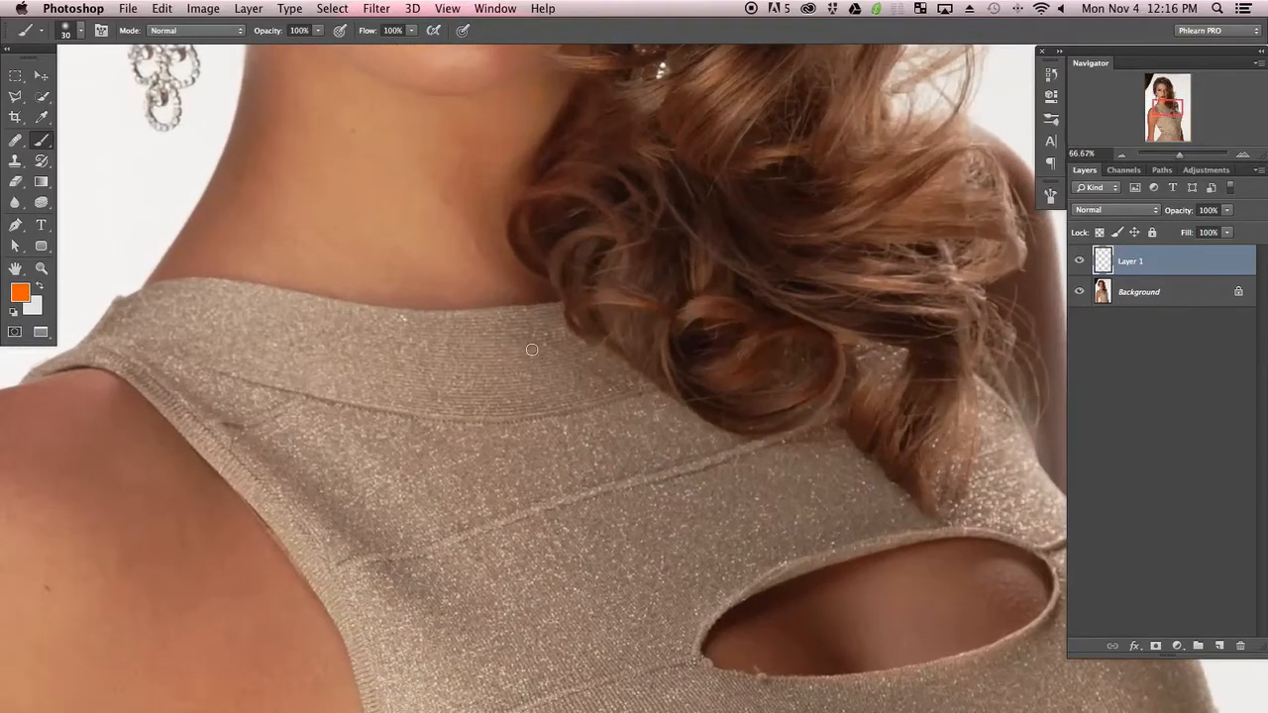
drag(682, 161, 675, 401)
scroll(643, 297, up, 2)
drag(631, 274, 560, 585)
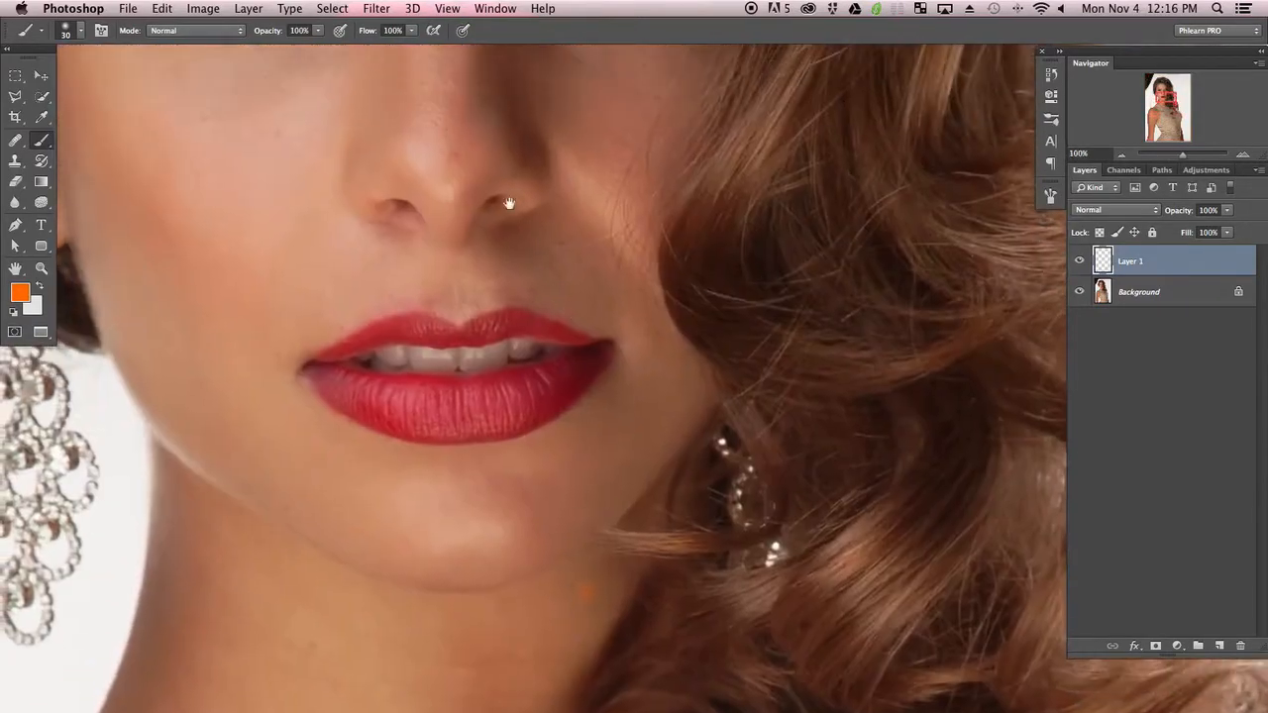
drag(518, 207, 563, 649)
drag(509, 482, 527, 332)
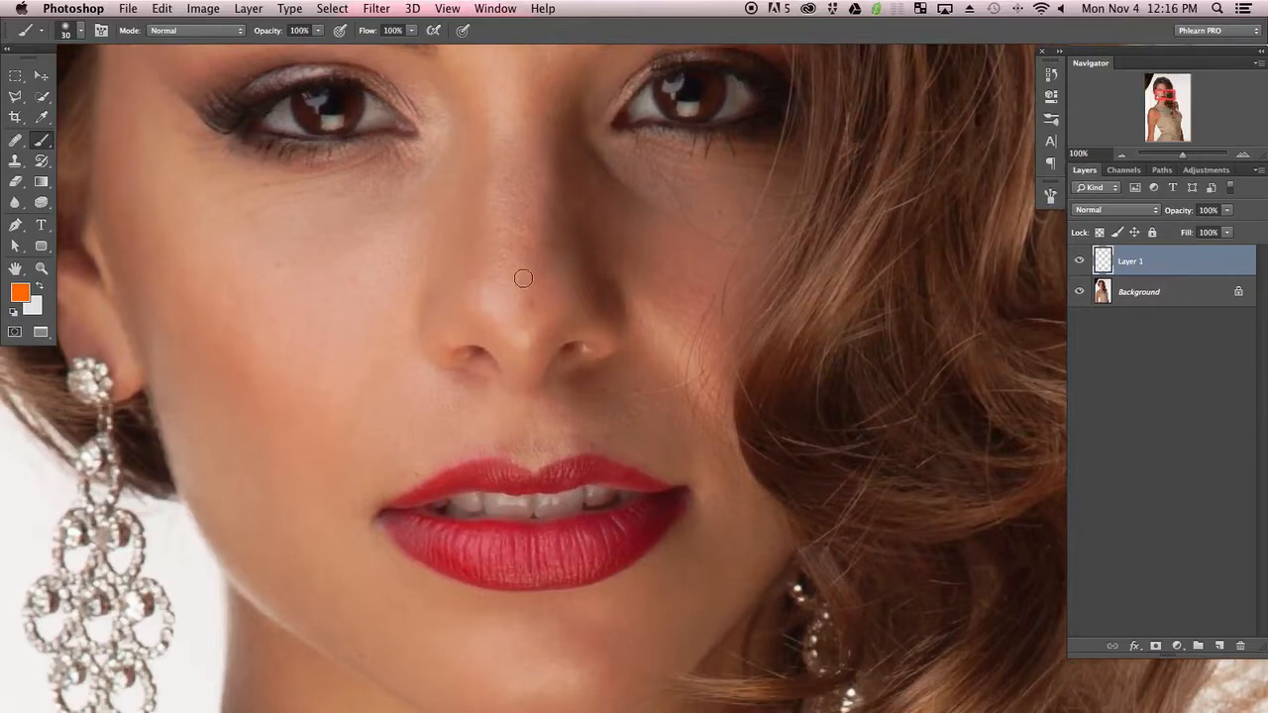
drag(417, 303, 444, 535)
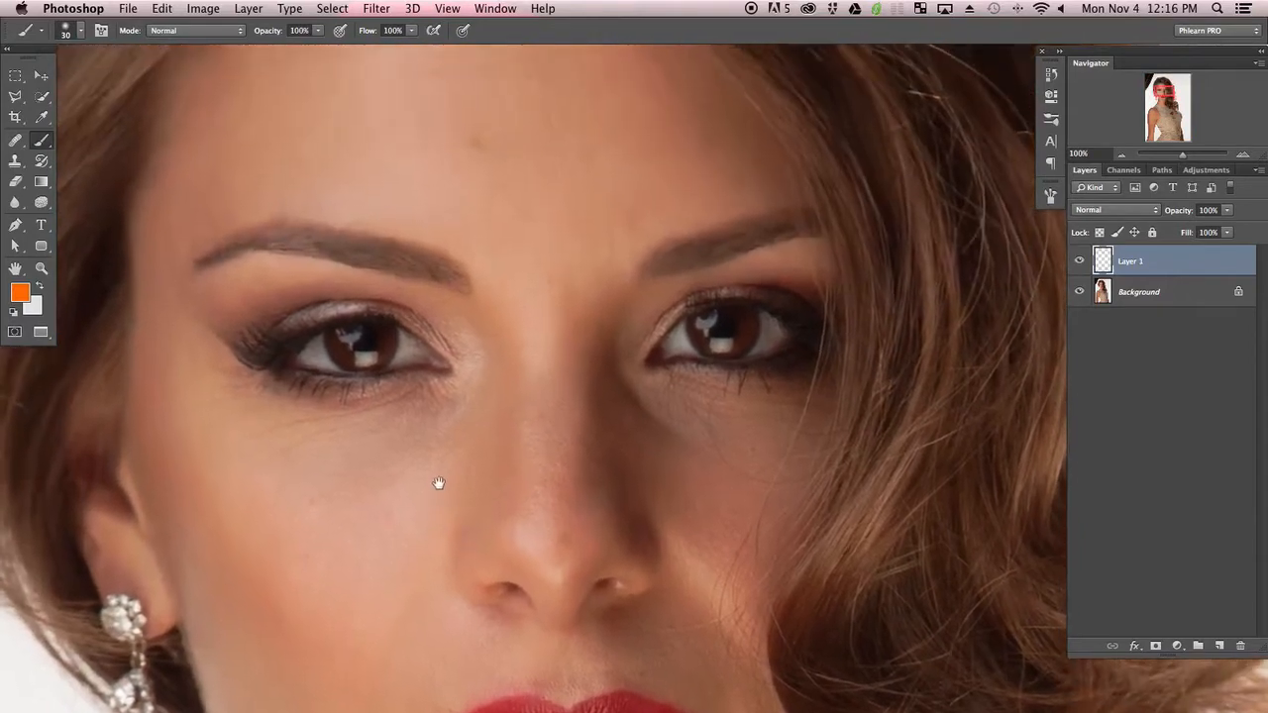
drag(435, 484, 419, 405)
key(super+minus)
key(super+minus)
key(super+minus)
key(super+minus)
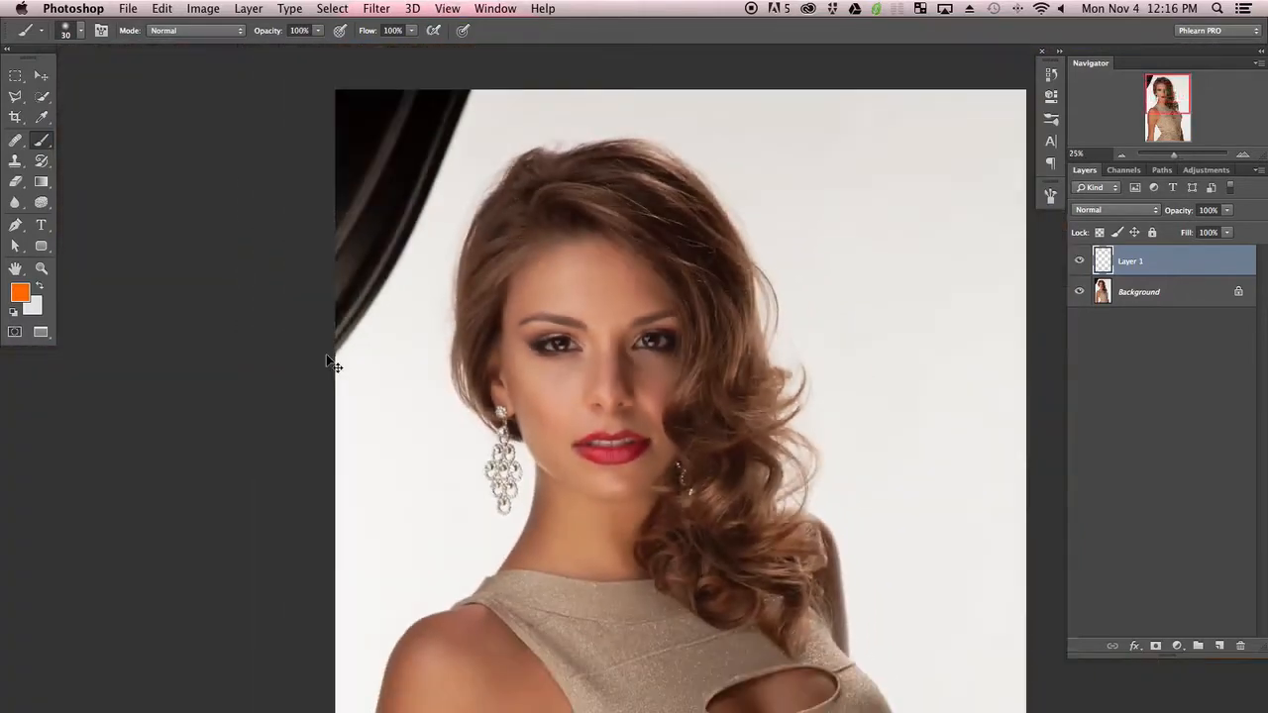
key(super+minus)
key(super+minus)
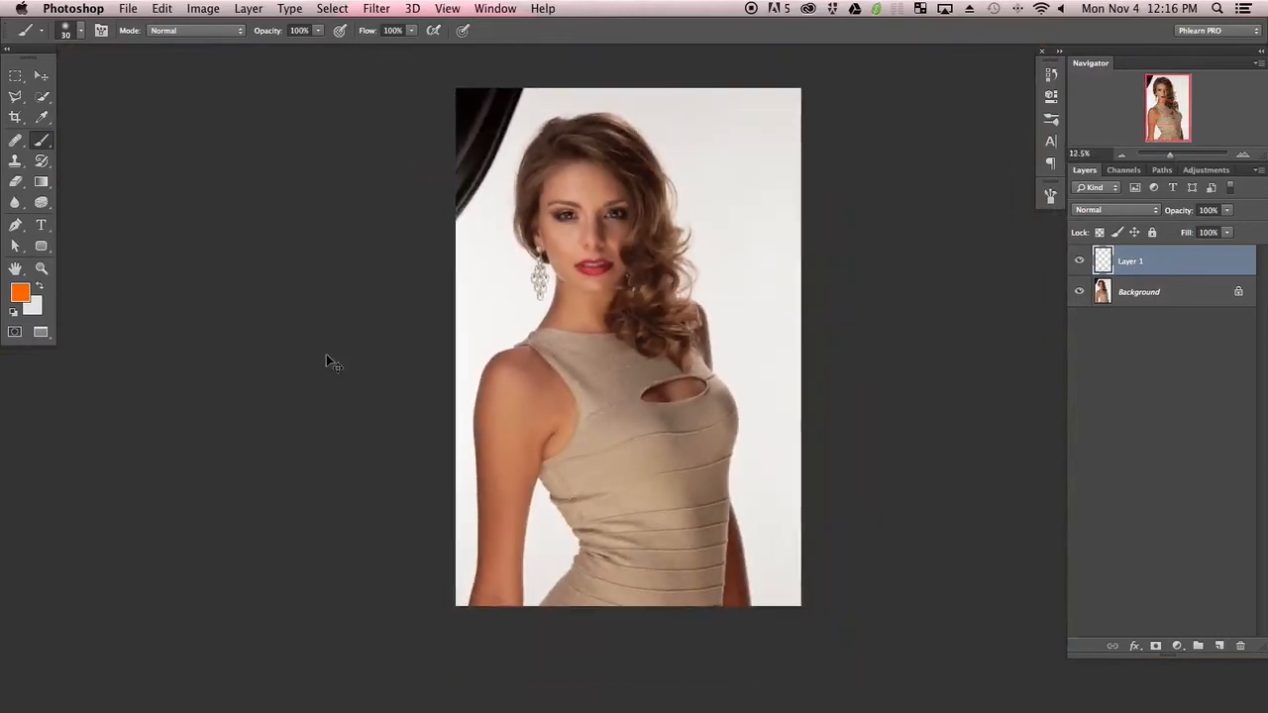
key(super+plus)
key(super+plus)
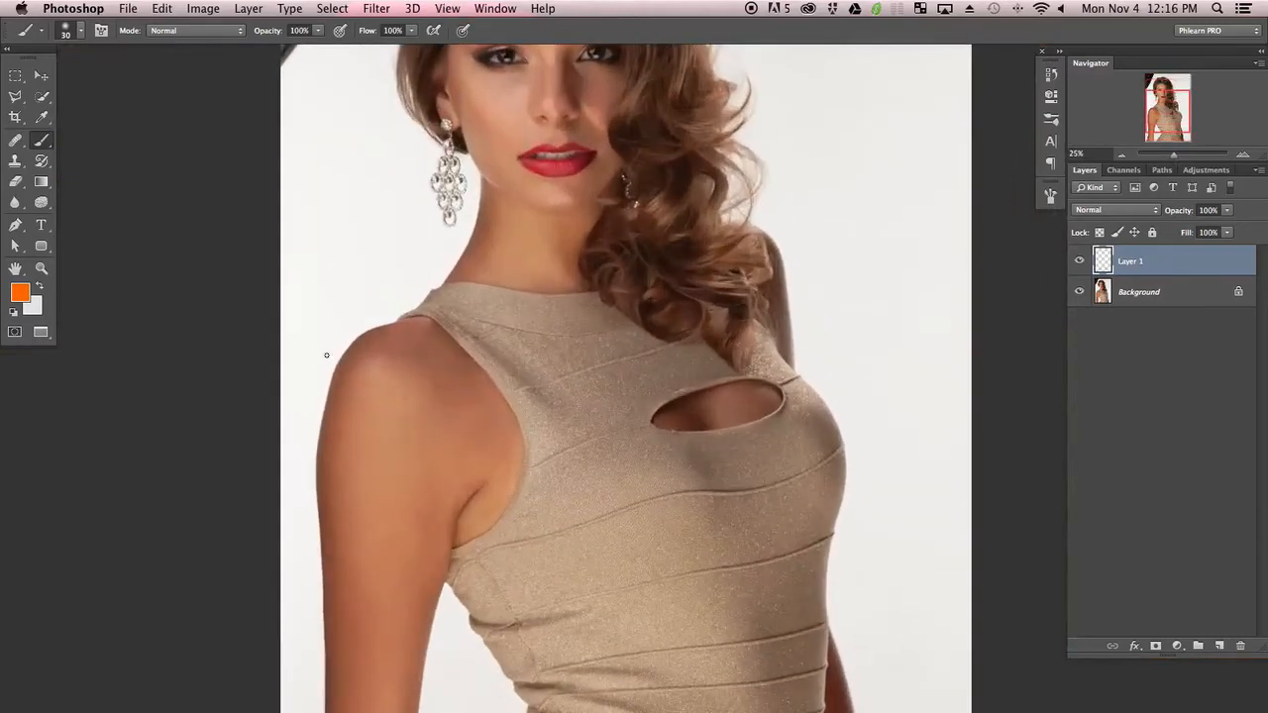
scroll(572, 459, up, 5)
key(super+minus)
key(super+minus)
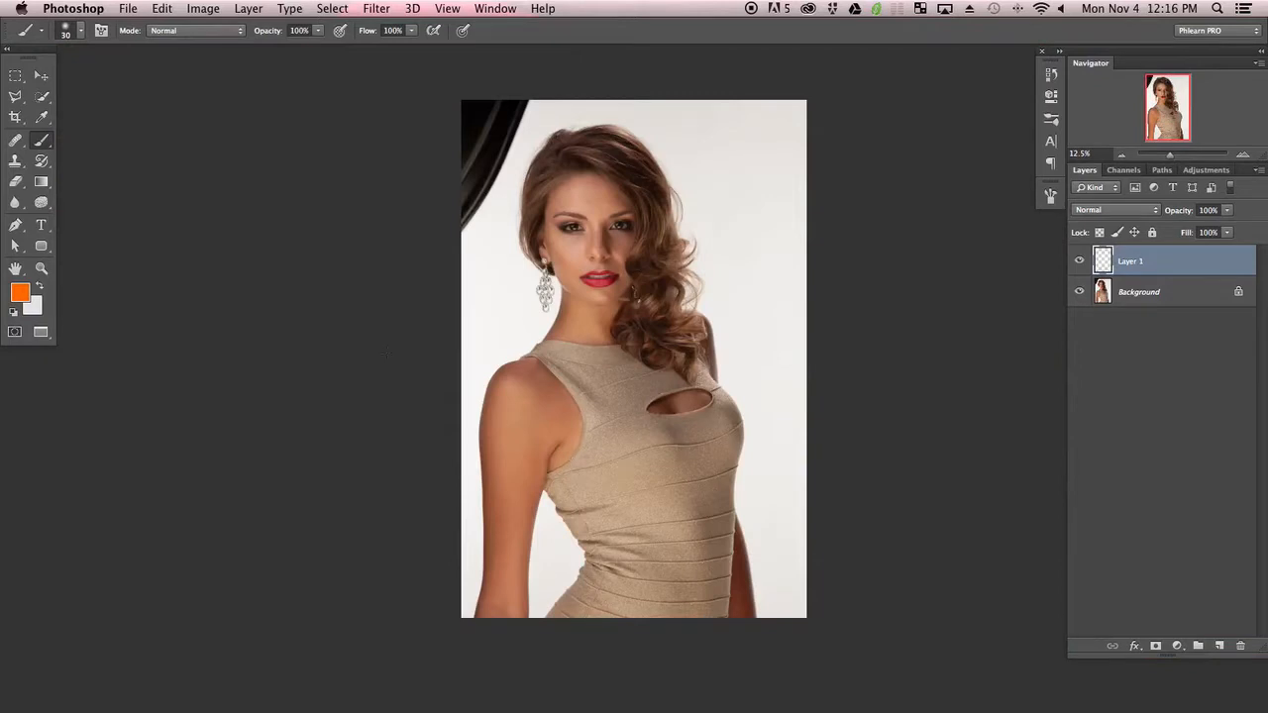
Paint orange marks on Layer 1 over the dark curtain and stray hair strands
drag(600, 426, 761, 505)
key(super+z)
drag(475, 109, 466, 136)
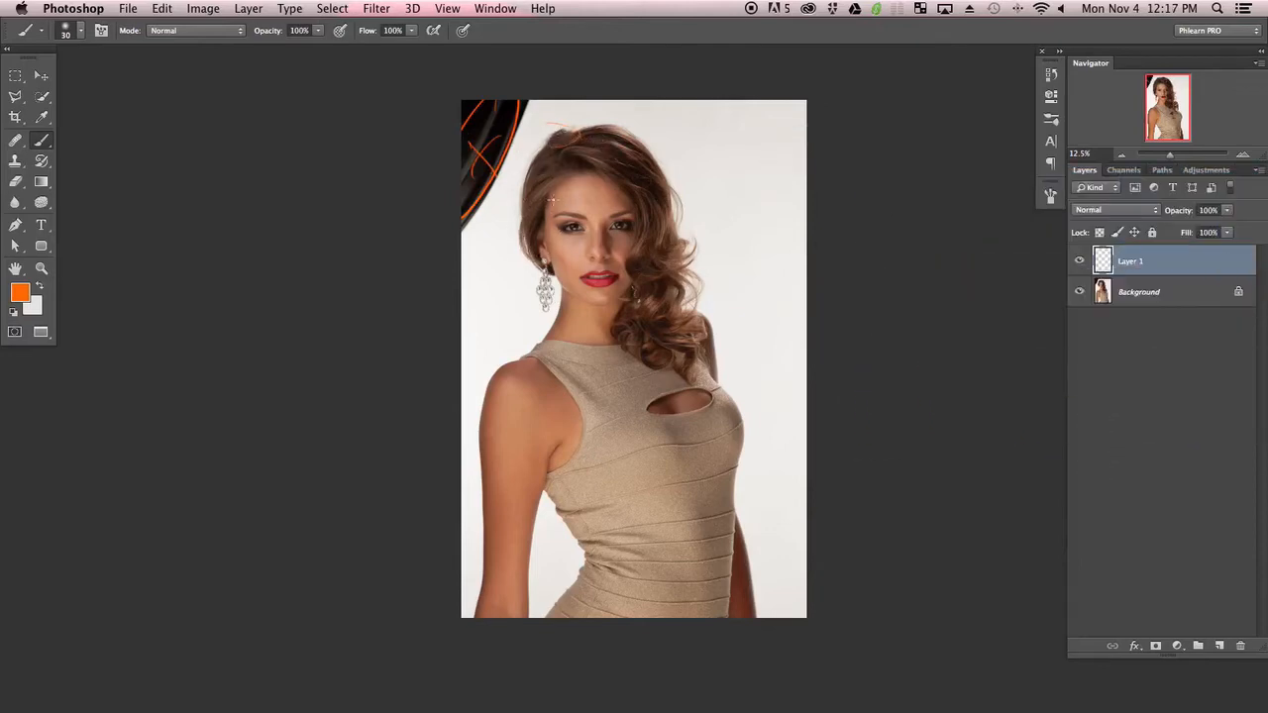
mouse_move(602, 125)
mouse_down()
mouse_move(575, 133)
mouse_move(604, 124)
mouse_up()
drag(660, 284, 701, 274)
drag(675, 206, 713, 352)
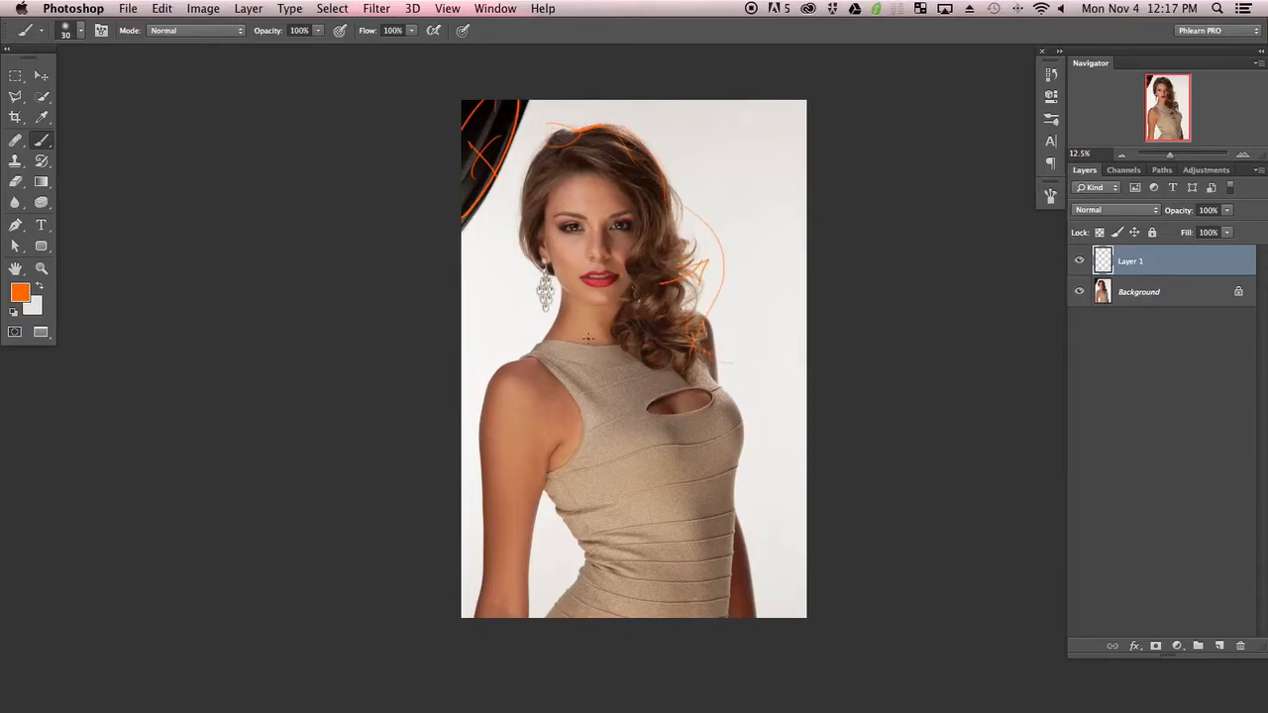
Mark the arm, waist and background edges with orange strokes, undoing misplaced ones
drag(511, 321, 545, 339)
key(super+z)
drag(494, 378, 490, 578)
key(super+z)
drag(478, 438, 475, 545)
key(super+z)
drag(533, 544, 544, 566)
drag(565, 437, 541, 507)
drag(481, 436, 484, 535)
drag(768, 498, 733, 517)
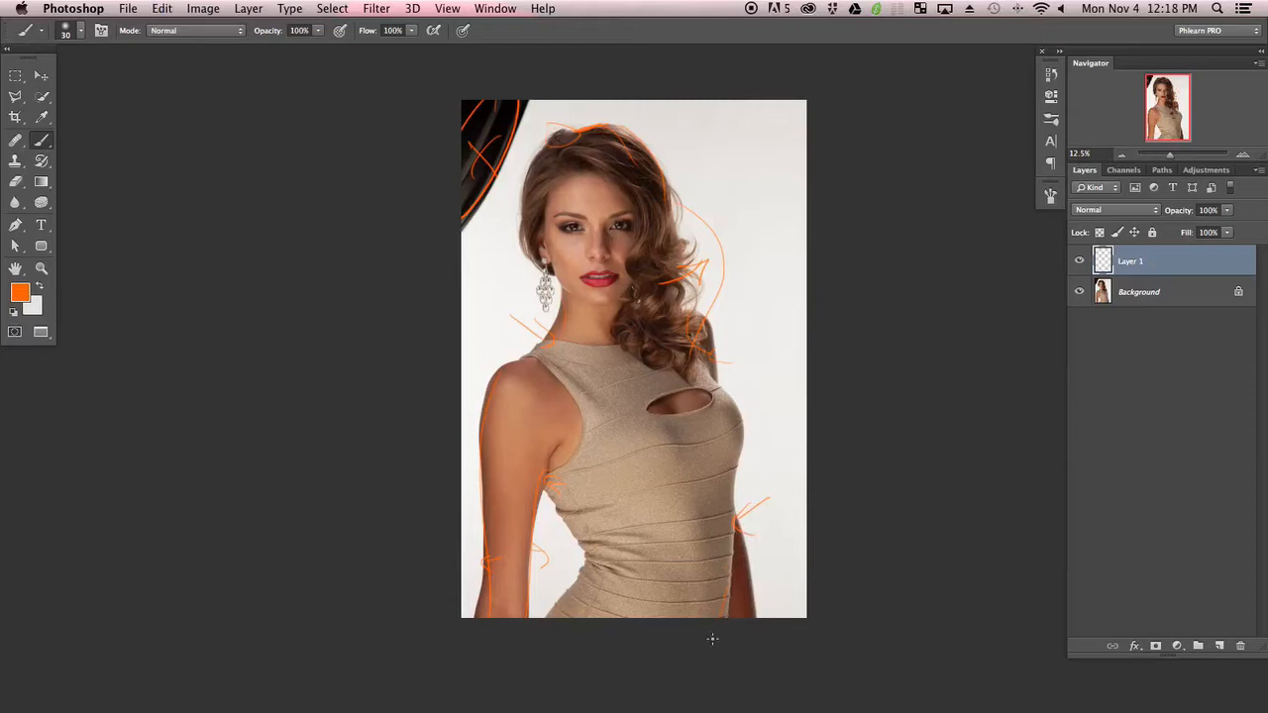
key(super+z)
drag(731, 568, 741, 617)
key(super+z)
drag(731, 566, 742, 616)
key(super+z)
Add a second new layer and hide Layer 1
click(1219, 645)
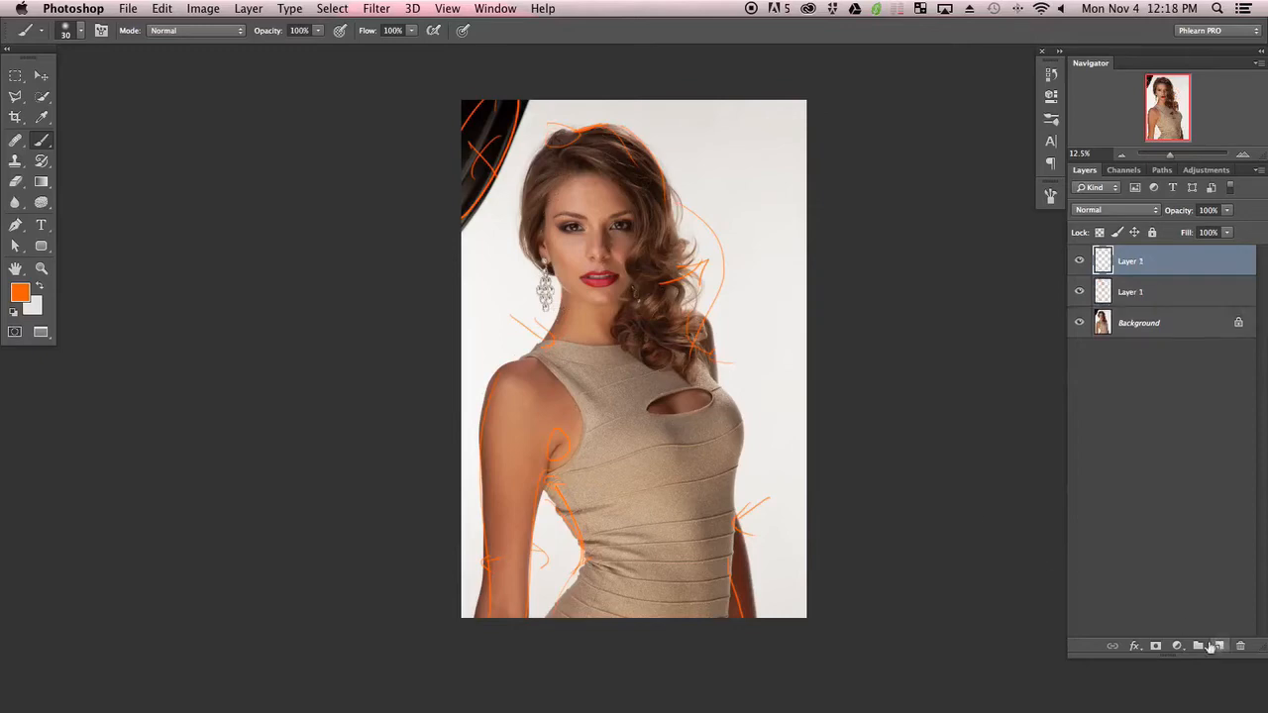
click(1079, 292)
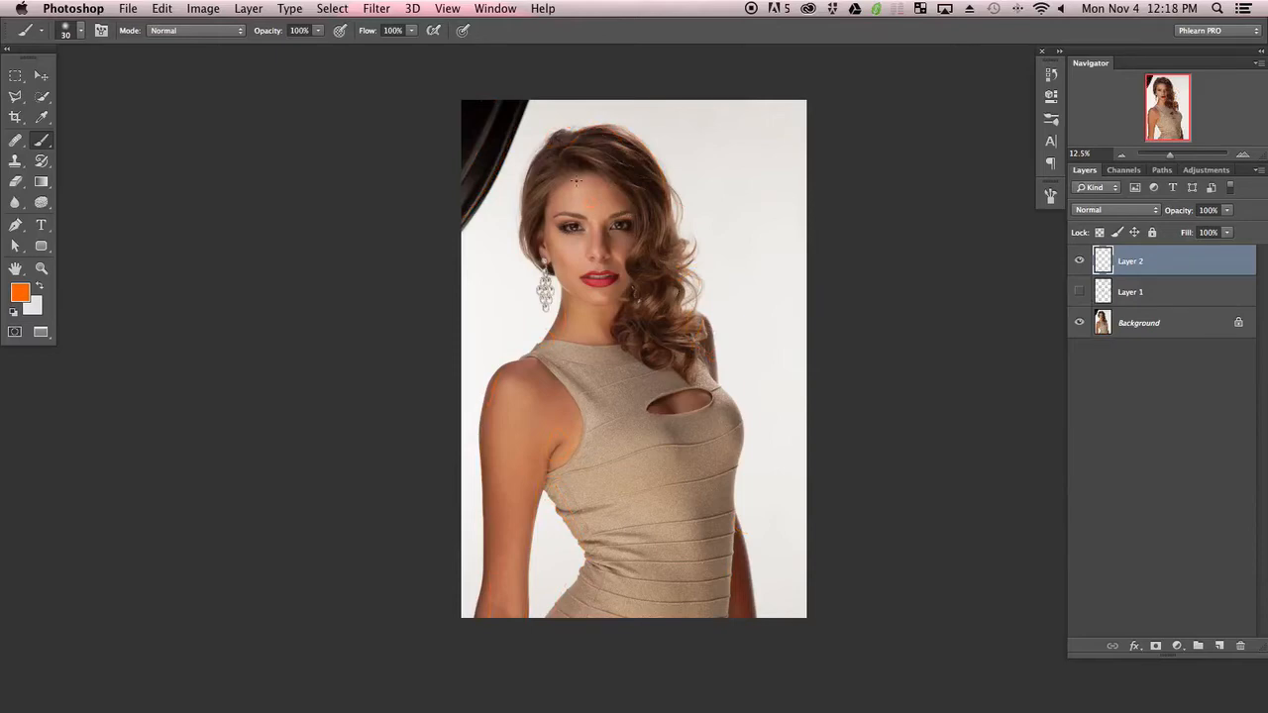
Circle skin blemishes on the neck, forehead and cheeks in orange, reducing the brush to 15 px
key(super+plus)
key(super+plus)
key(super+plus)
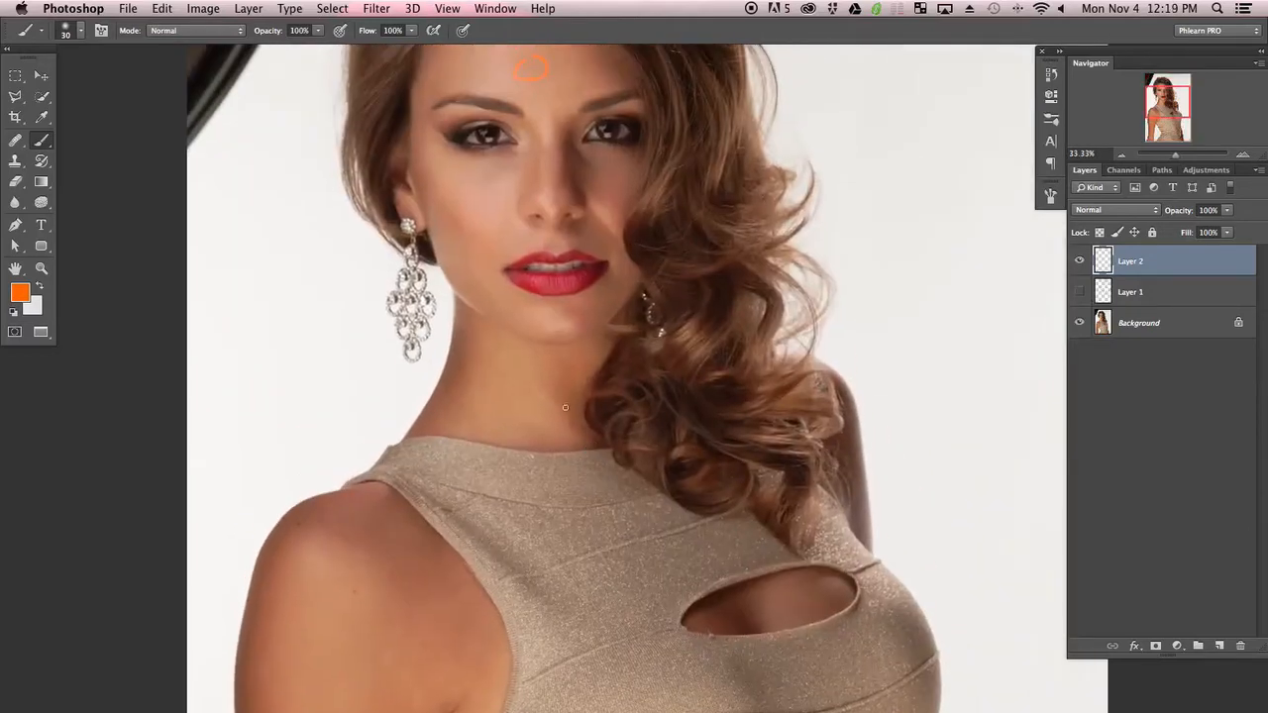
drag(565, 407, 567, 409)
key(super+plus)
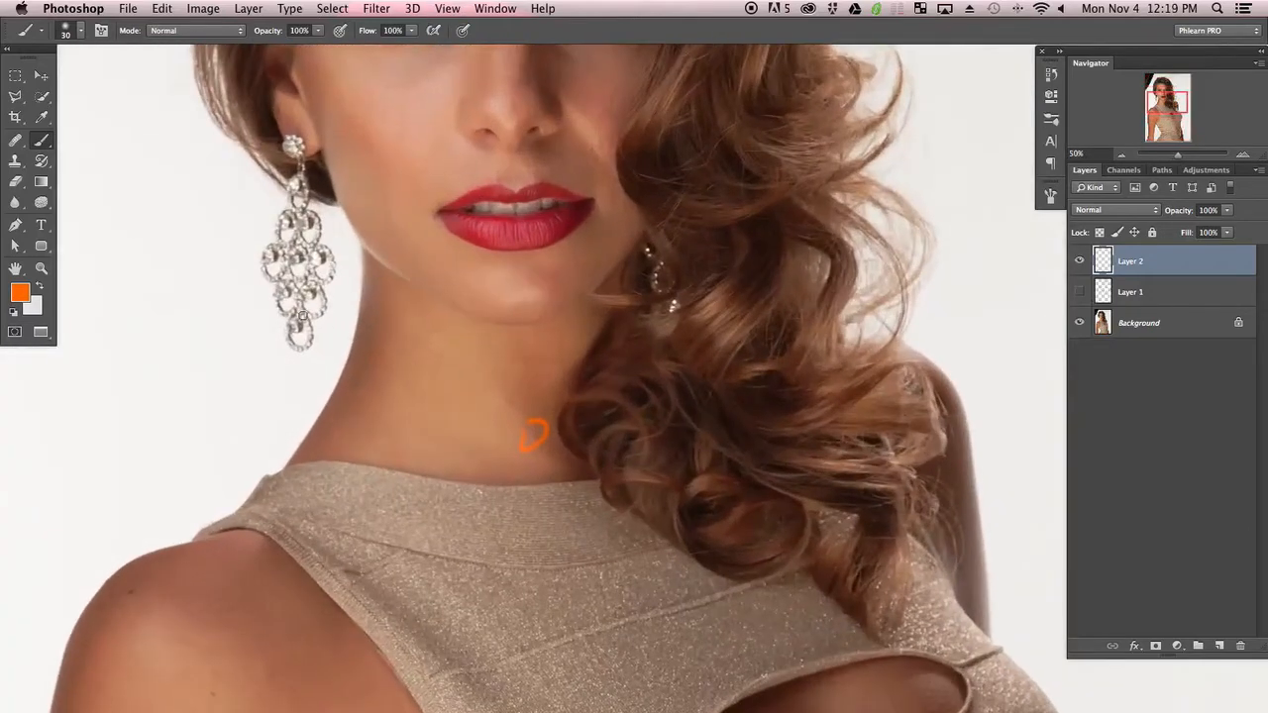
drag(462, 291, 453, 537)
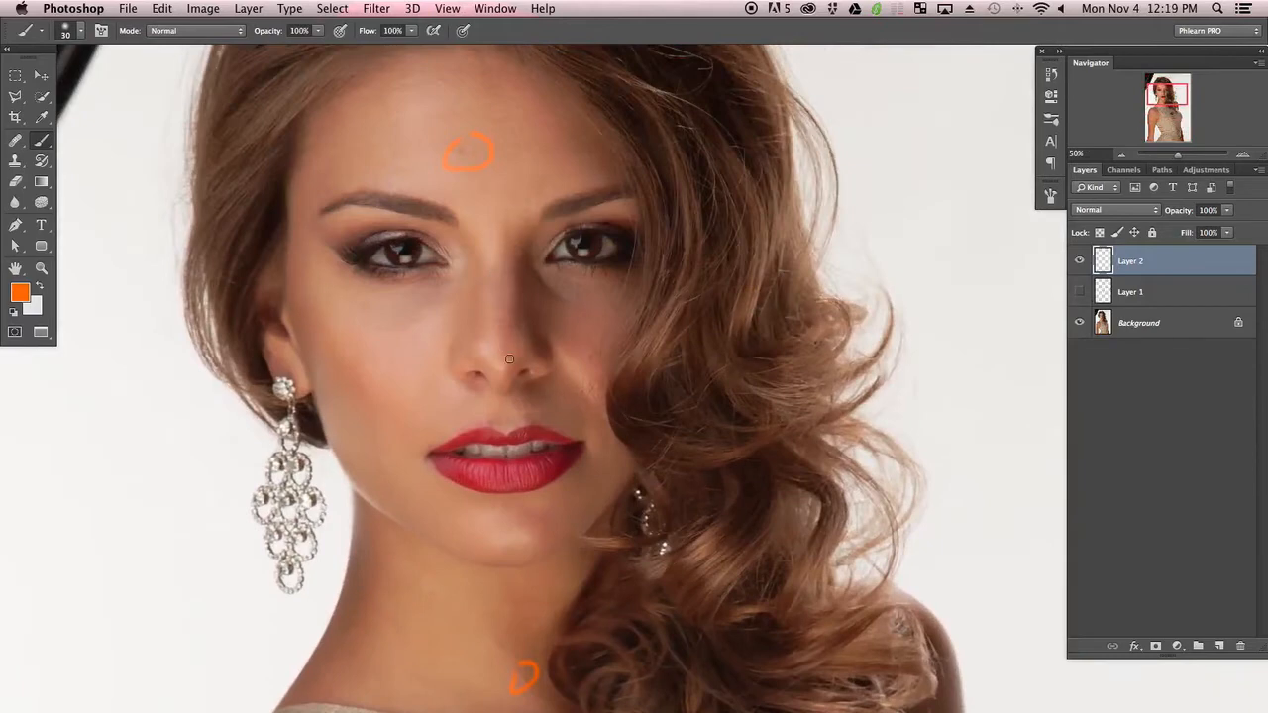
key(bracketleft)
key(bracketleft)
key(bracketleft)
scroll(449, 574, down, 5)
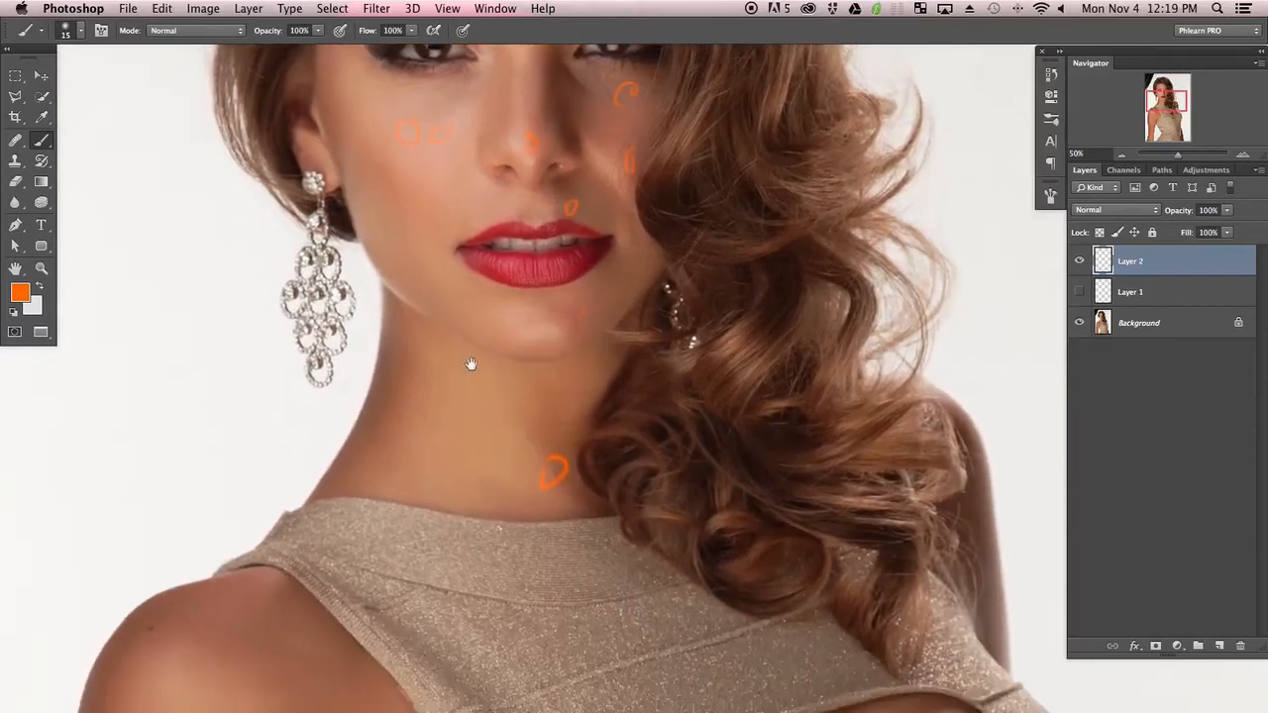
scroll(536, 350, up, 4)
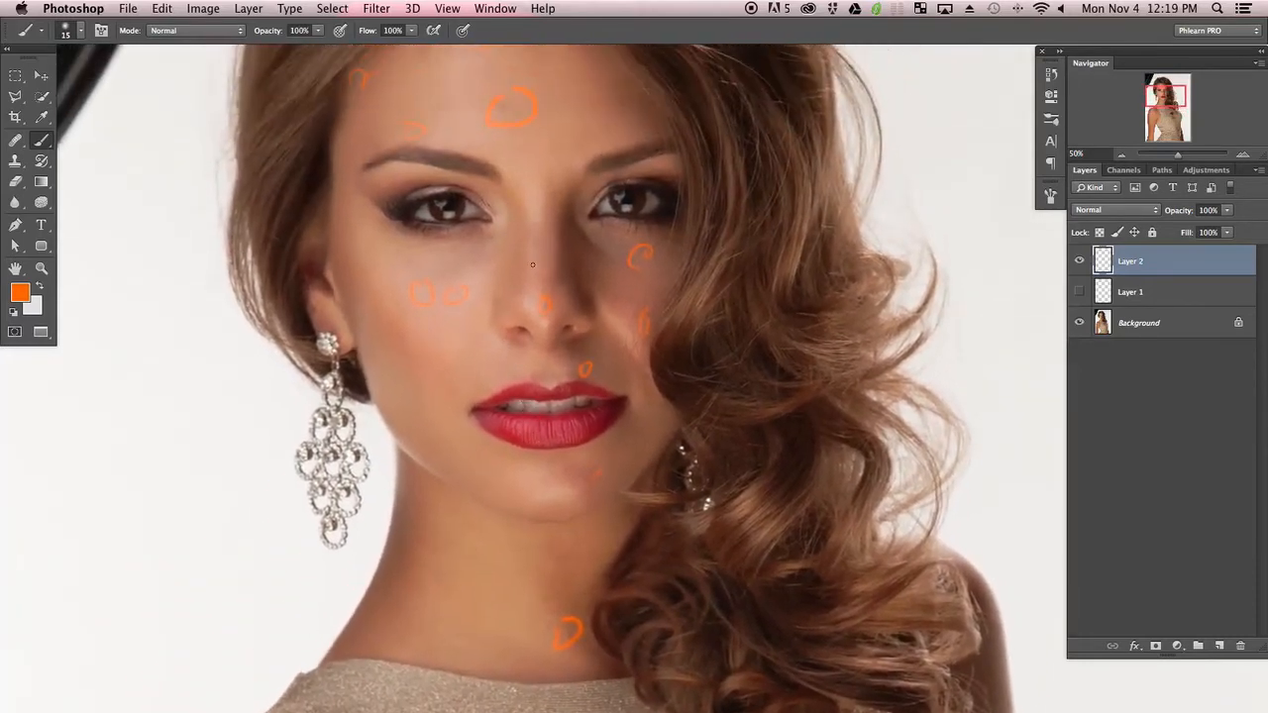
drag(528, 203, 525, 212)
key(super+minus)
key(super+minus)
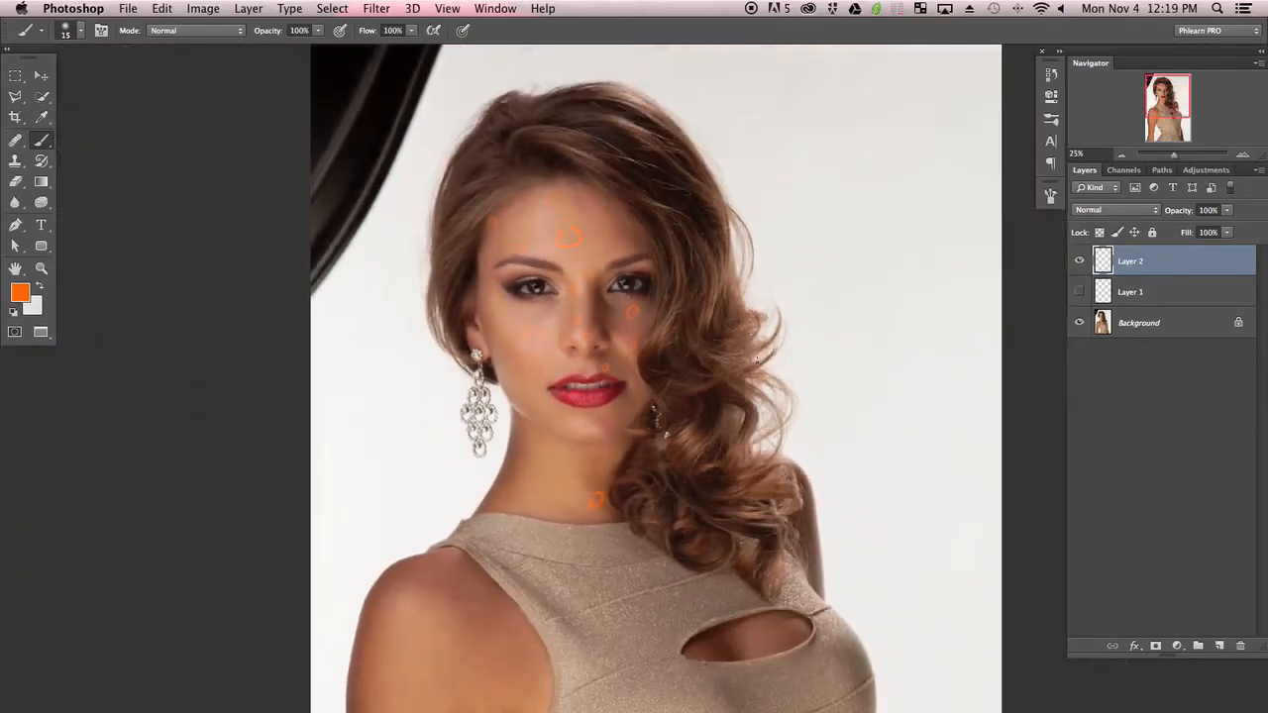
drag(705, 434, 683, 423)
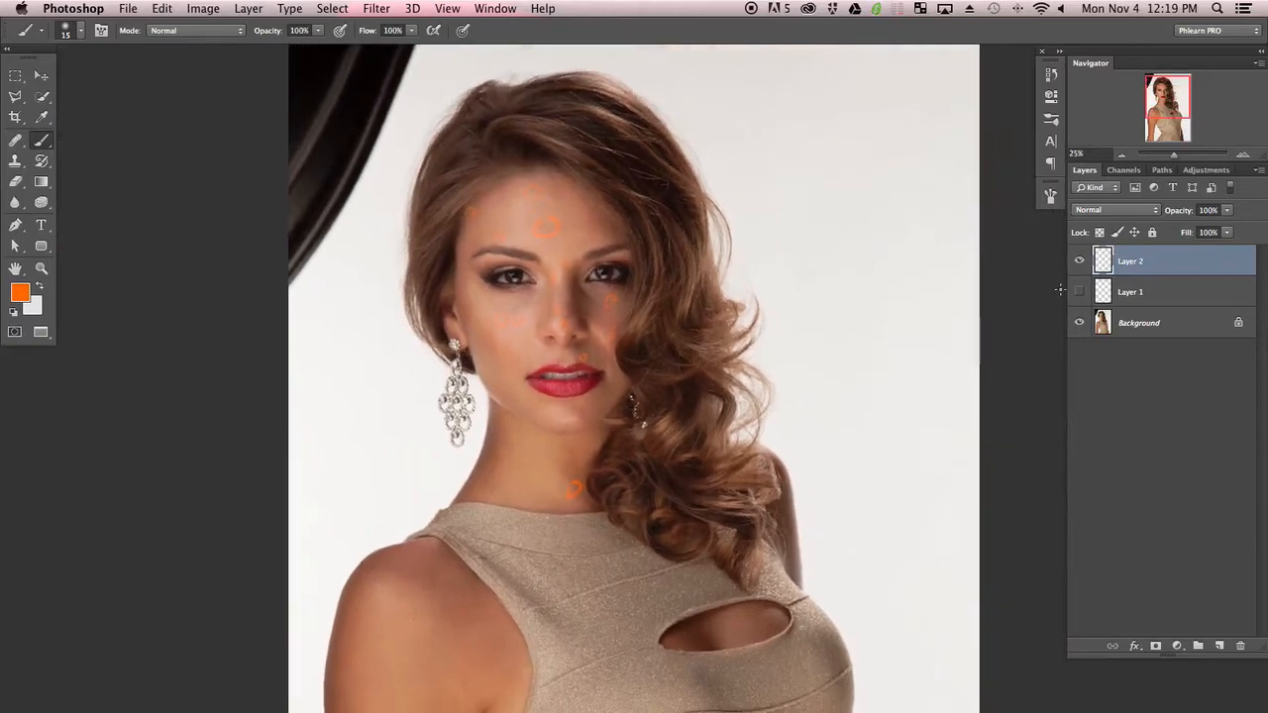
Hide Layer 2 and add a third new layer
click(1079, 260)
click(1219, 646)
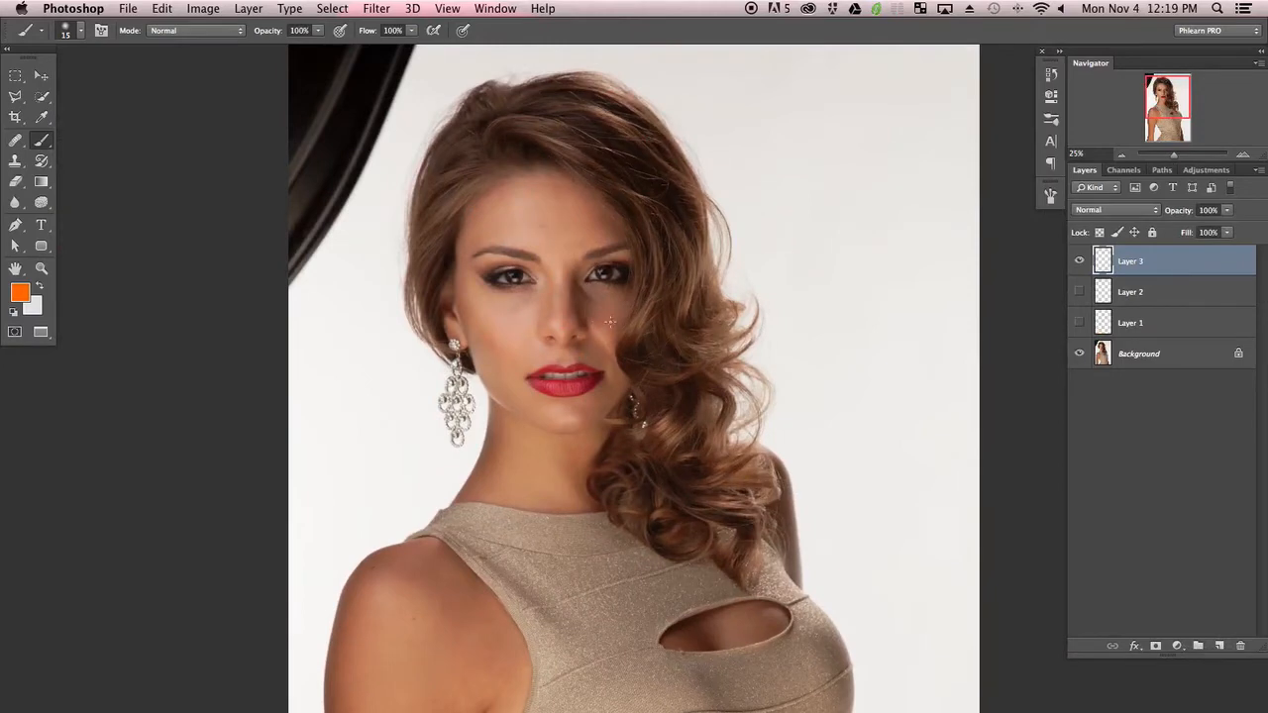
On Layer 3, circle the shoulder and underarm areas and mark the neck in orange, undoing one misplaced stroke
key(super+minus)
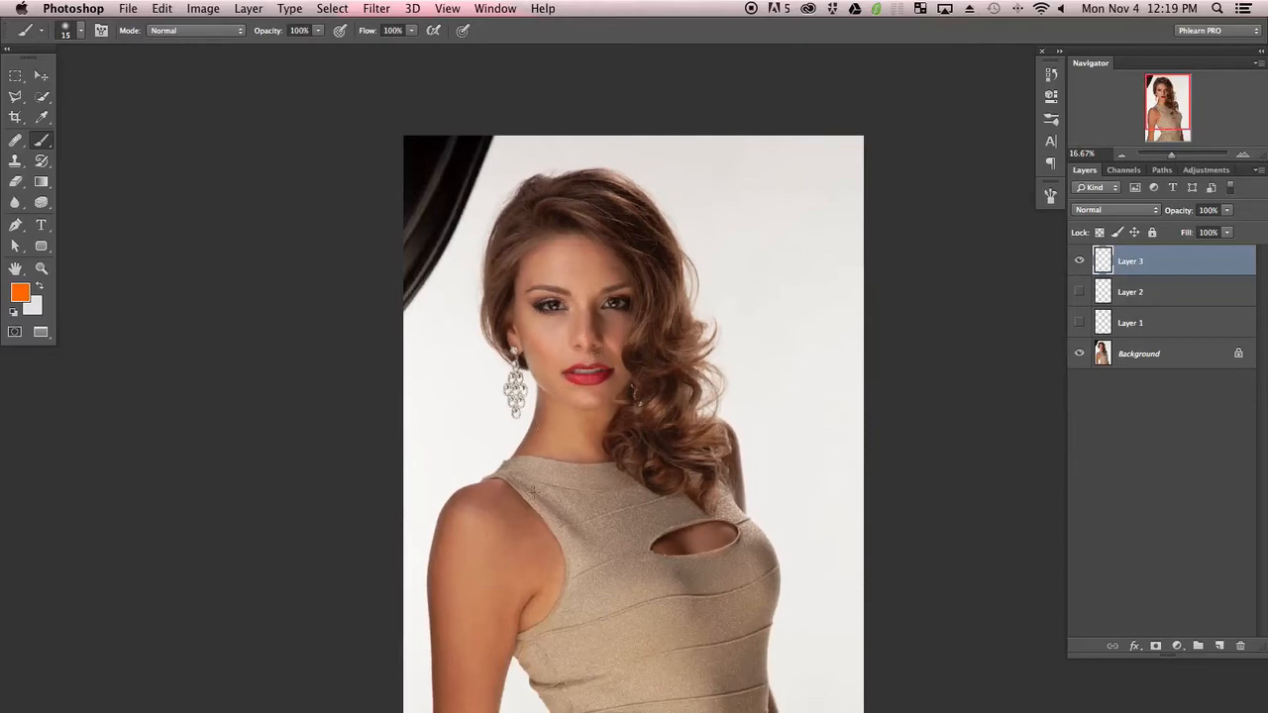
scroll(570, 436, down, 5)
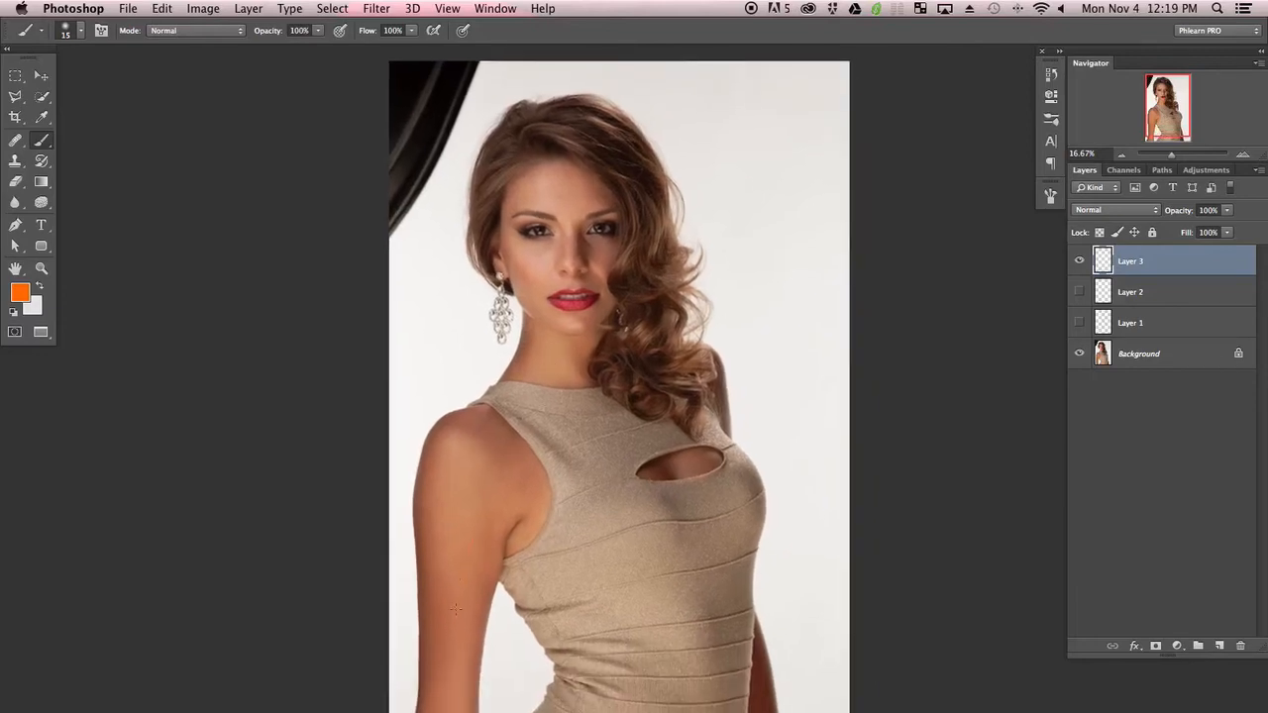
mouse_move(456, 610)
mouse_down()
mouse_move(460, 540)
mouse_move(504, 594)
mouse_up()
mouse_move(546, 339)
mouse_down()
mouse_move(601, 361)
mouse_move(560, 357)
mouse_up()
key(super+z)
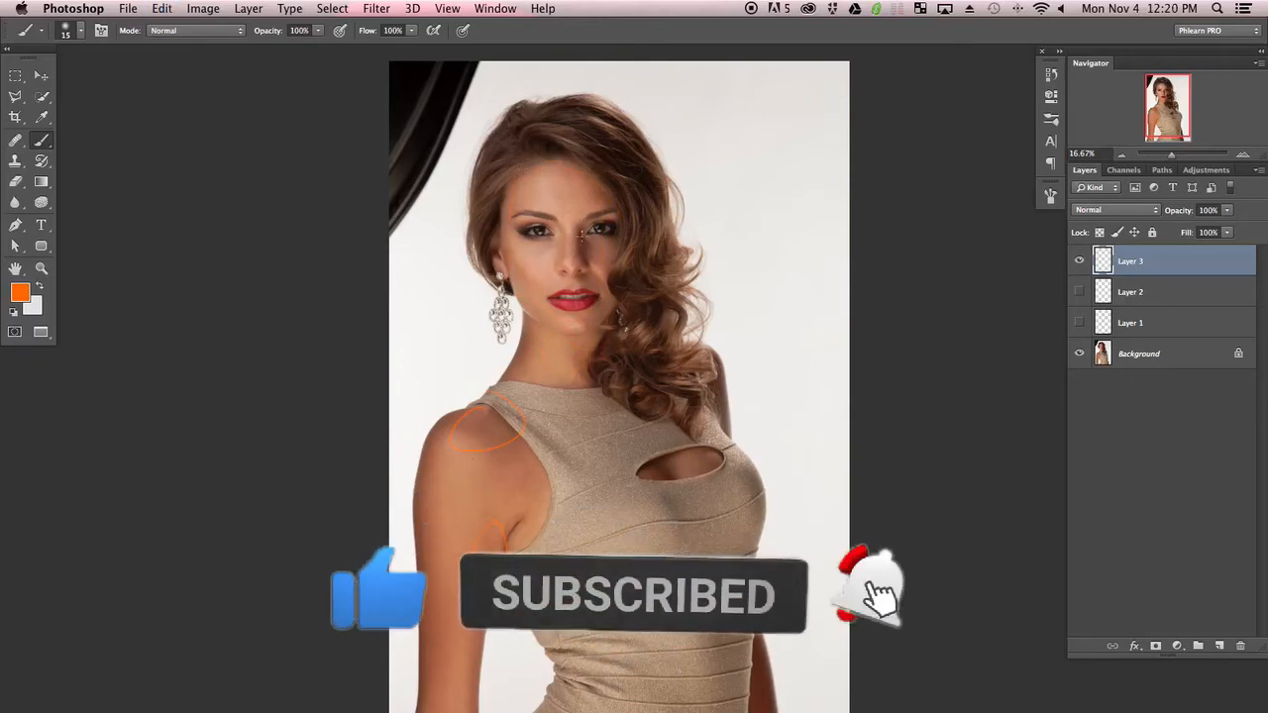
mouse_move(567, 353)
mouse_down()
mouse_move(540, 356)
mouse_move(570, 367)
mouse_up()
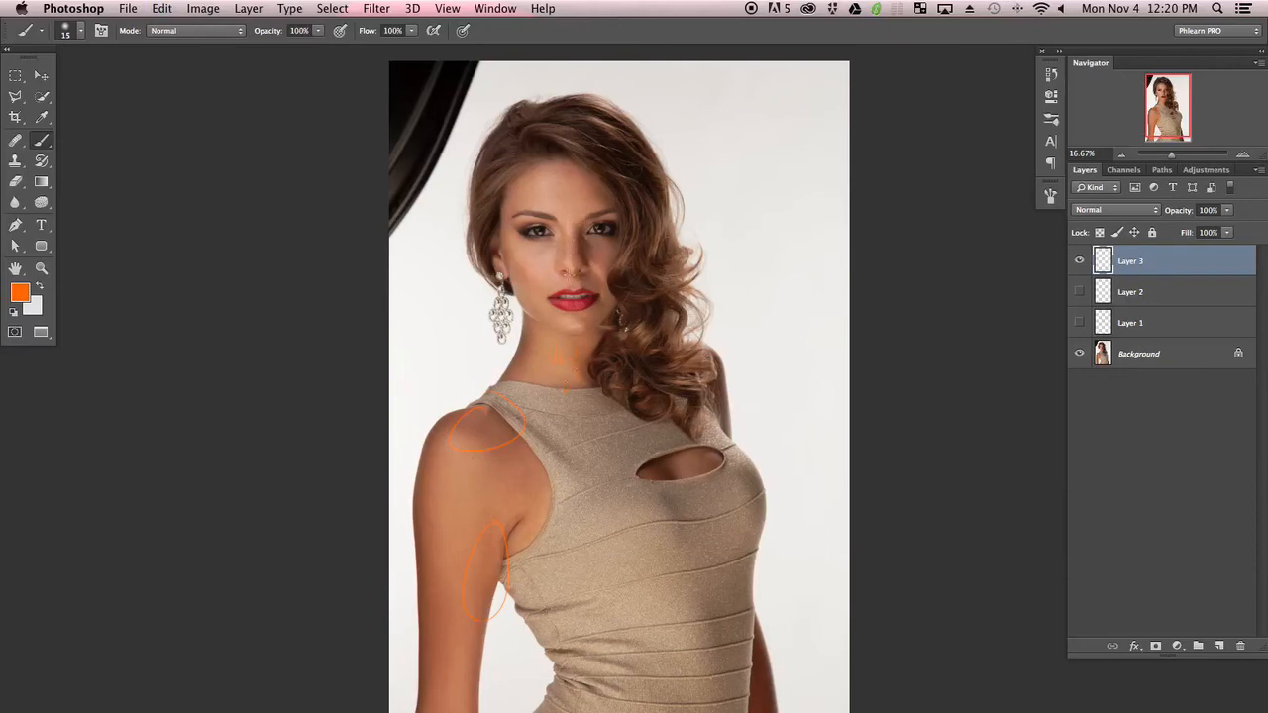
Outline the face, nose and cheek contours and mark the forehead and hairline in orange on Layer 3
mouse_move(532, 319)
mouse_down()
mouse_move(615, 279)
mouse_move(577, 176)
mouse_up()
mouse_move(618, 219)
mouse_down()
mouse_move(648, 231)
mouse_move(613, 293)
mouse_up()
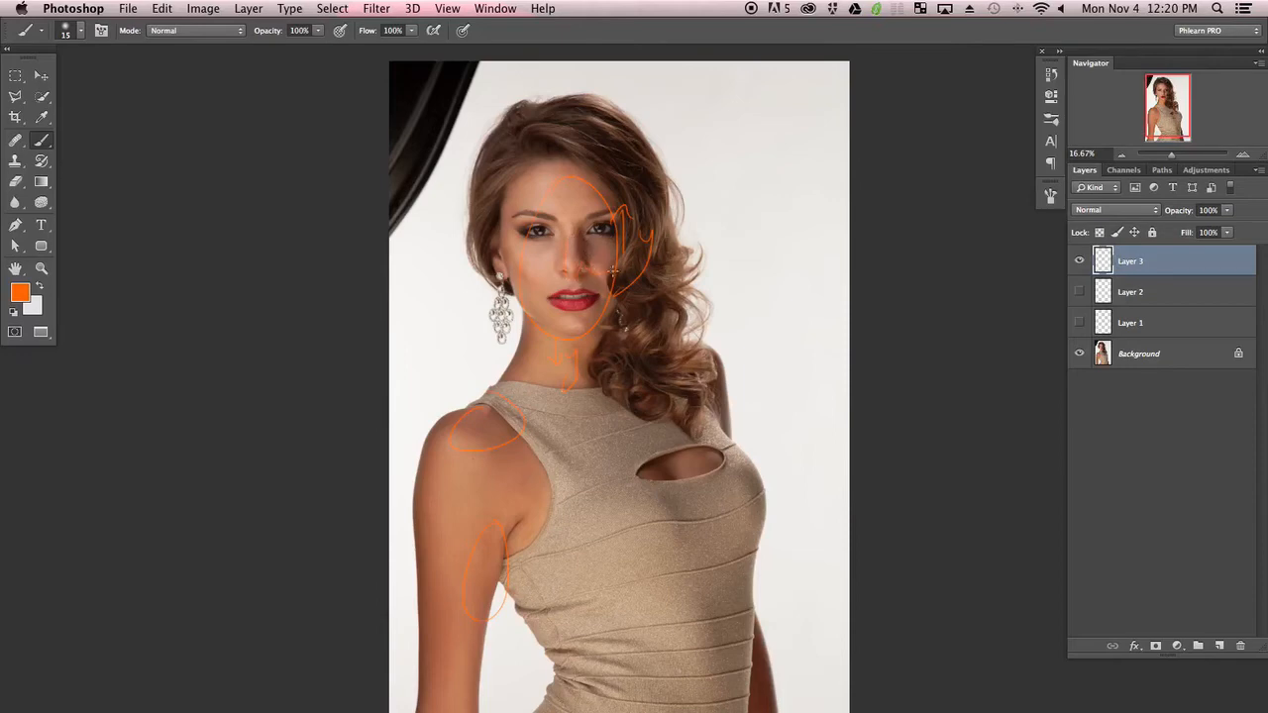
drag(586, 158, 608, 196)
drag(592, 177, 601, 167)
Zoom in on the mouth and trace an orange line along the upper lip
key(super+plus)
key(super+plus)
key(super+plus)
drag(527, 250, 590, 433)
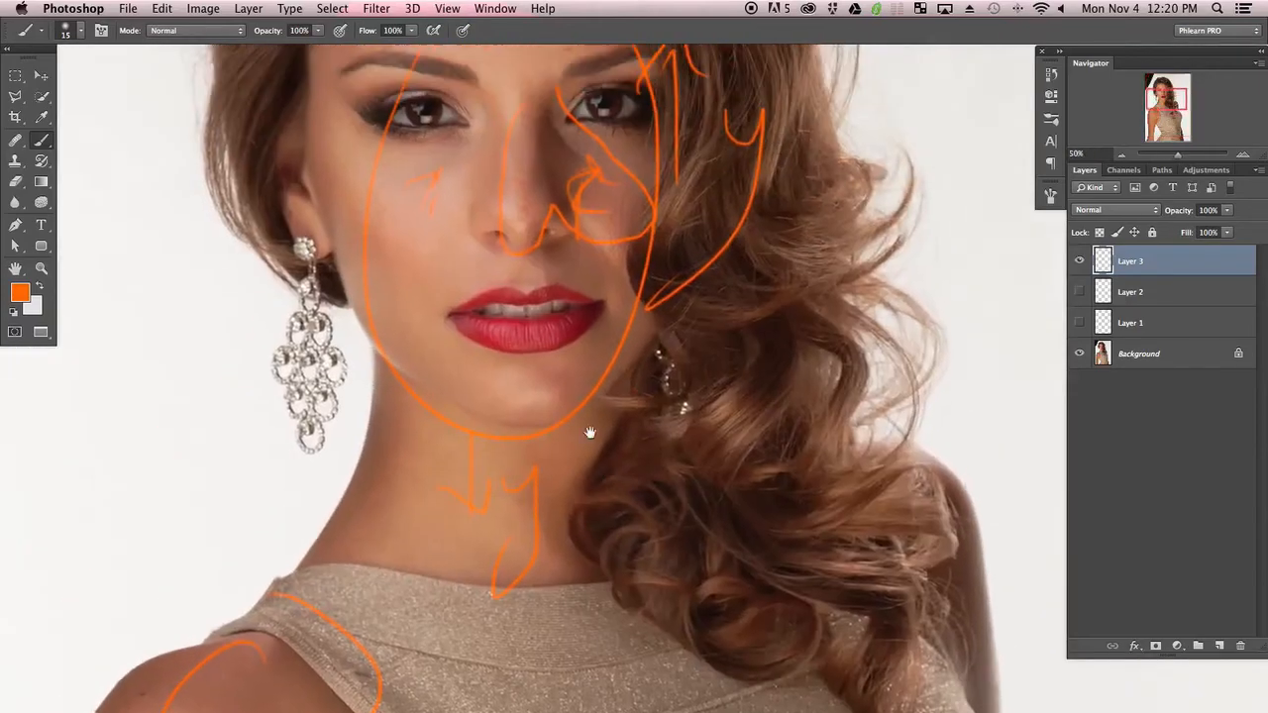
drag(552, 227, 582, 410)
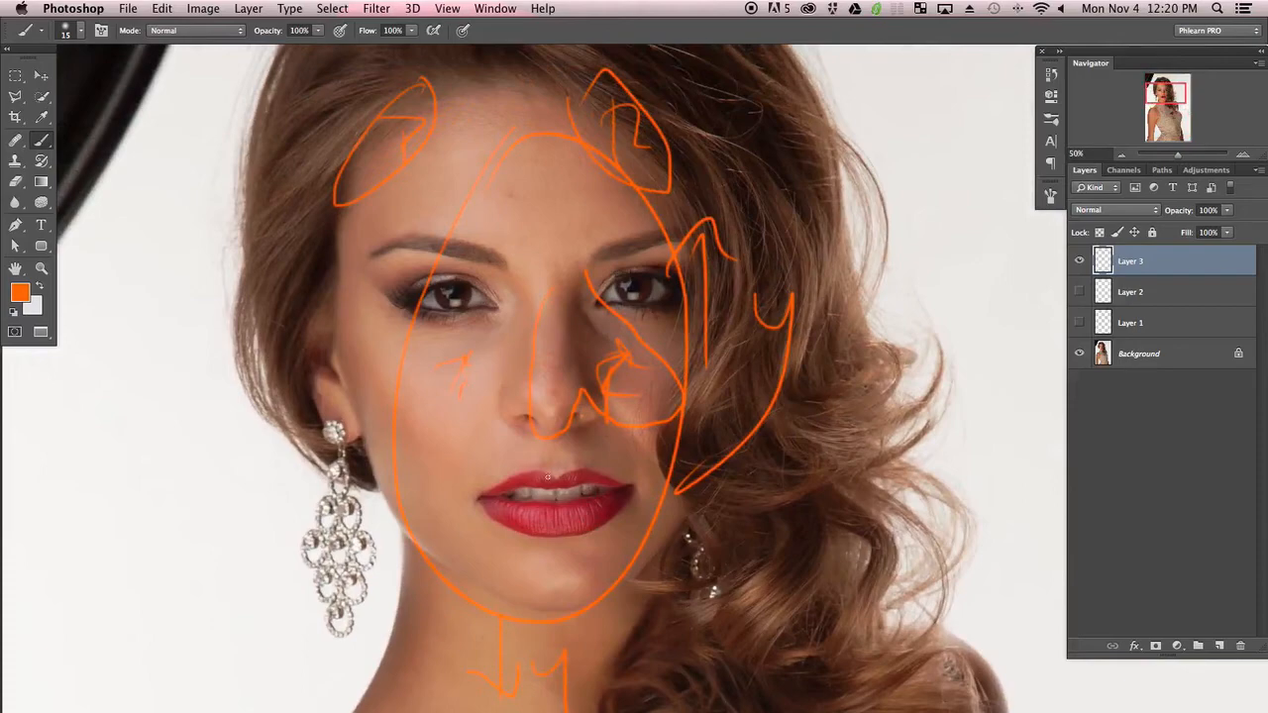
key(super+plus)
key(super+plus)
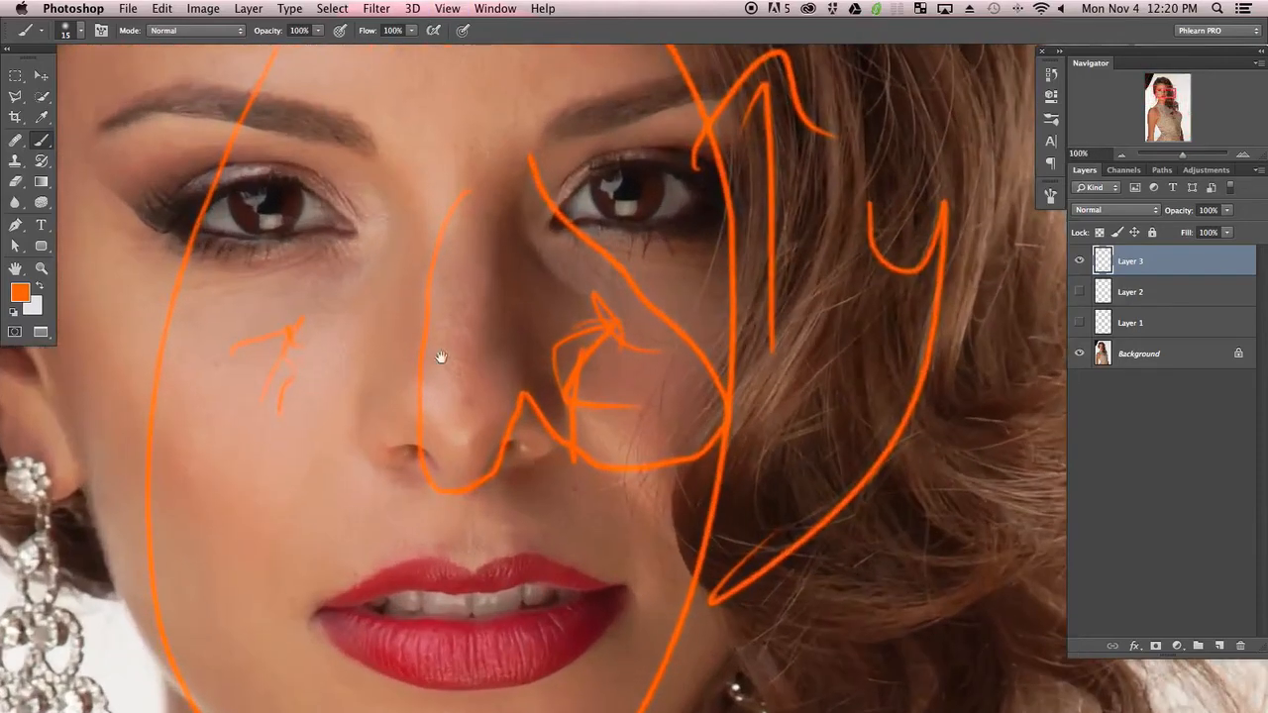
scroll(439, 360, down, 4)
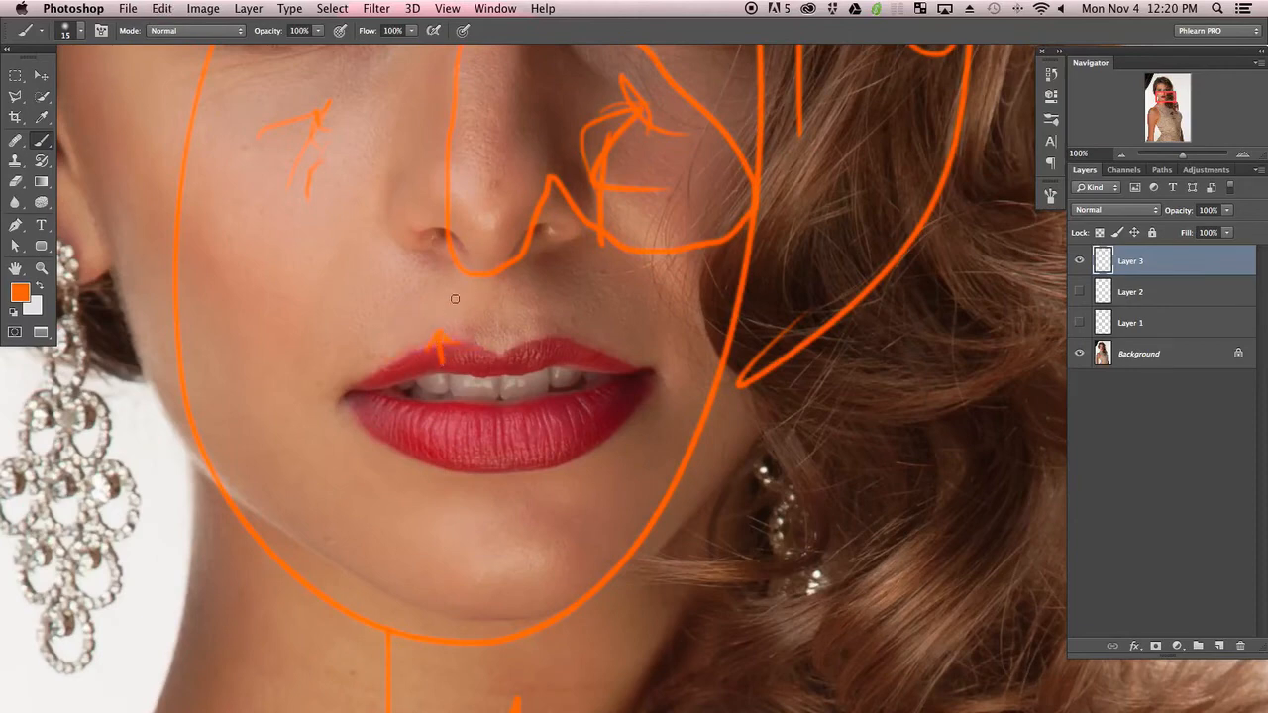
mouse_move(445, 313)
mouse_down()
mouse_move(500, 354)
mouse_move(623, 359)
mouse_move(535, 320)
mouse_up()
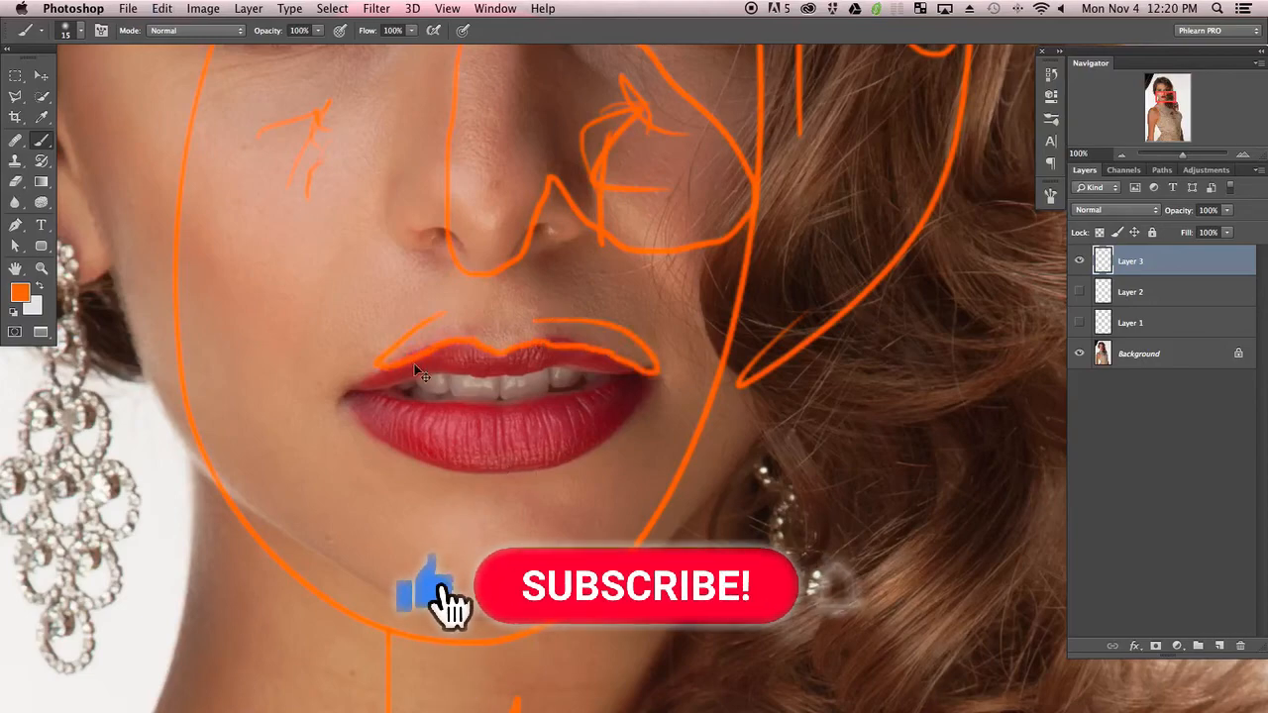
Hide Layer 3 and add a fourth new layer
key(super+minus)
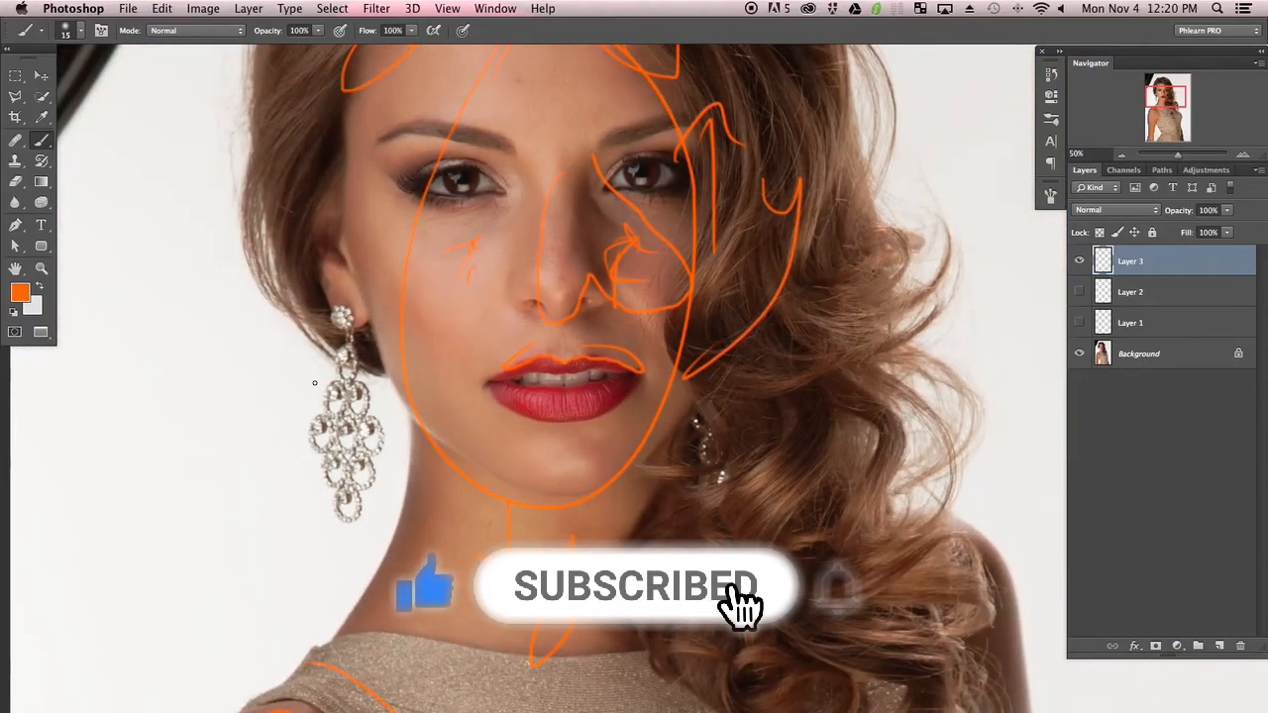
key(super+minus)
key(super+minus)
drag(654, 471, 594, 376)
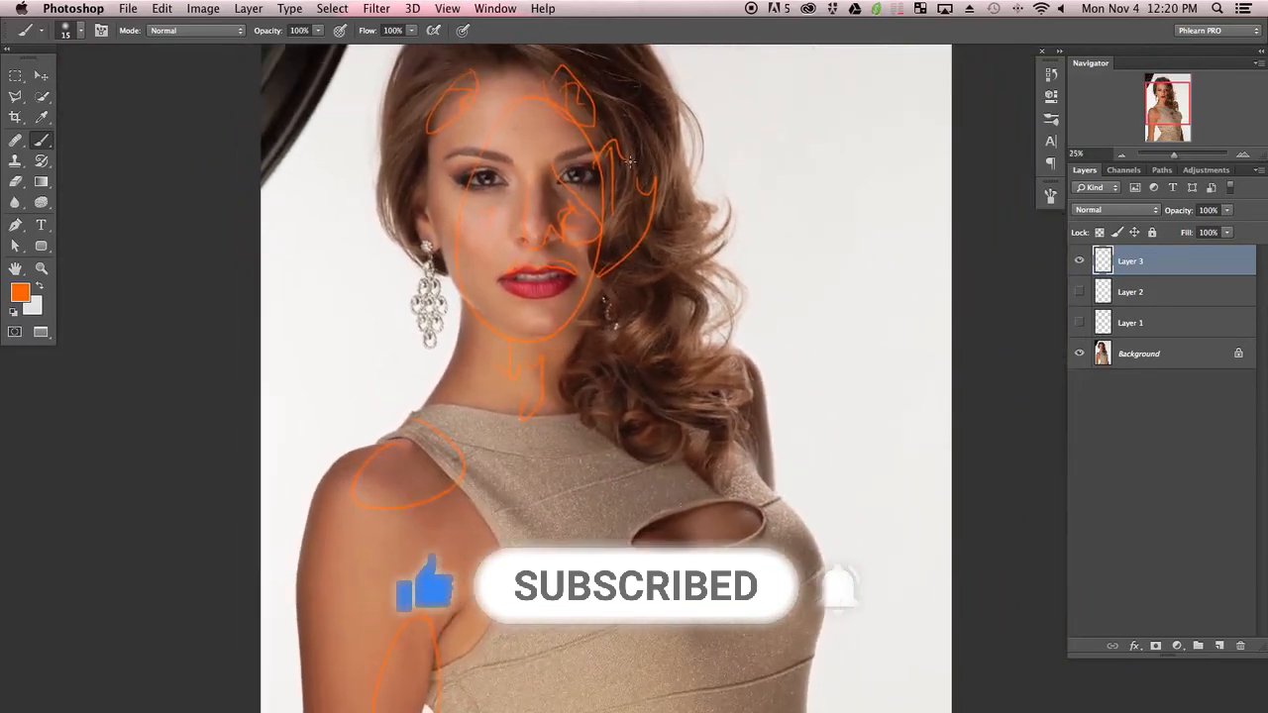
click(1079, 260)
click(1219, 646)
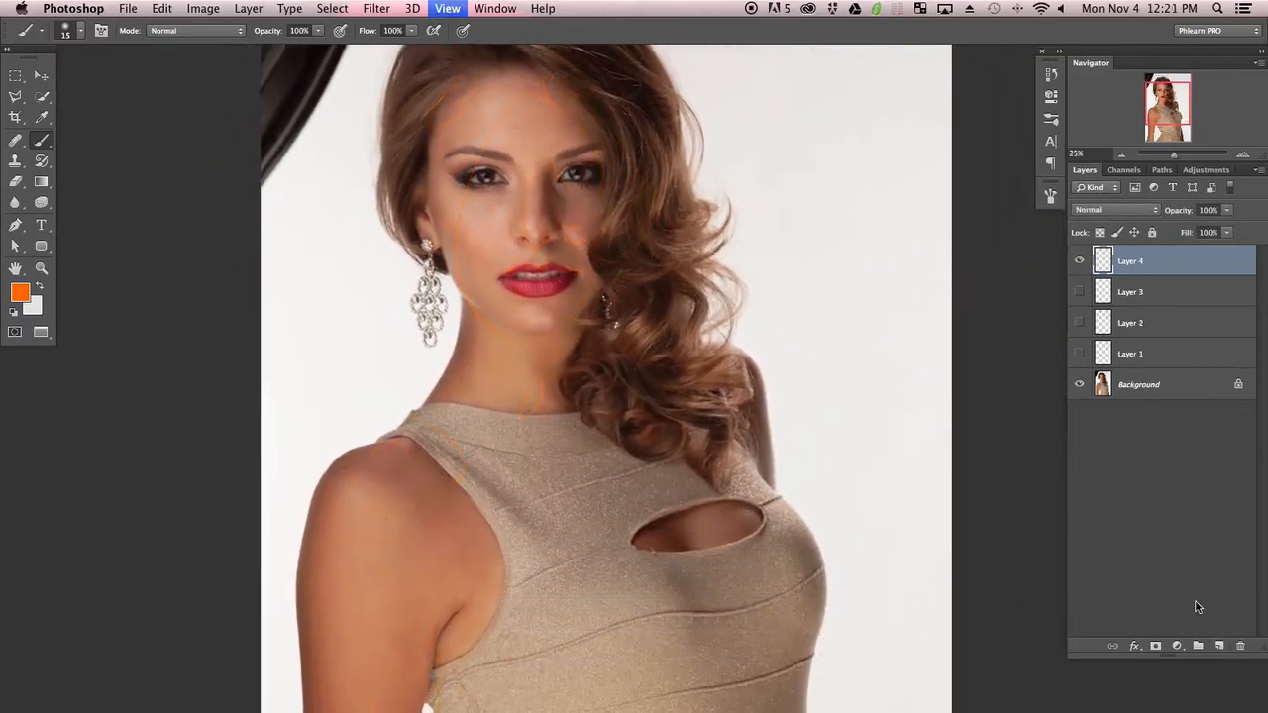
On Layer 4, trace the hair strands over the face, forehead and shoulder with orange lines
key(super+minus)
drag(644, 388, 608, 402)
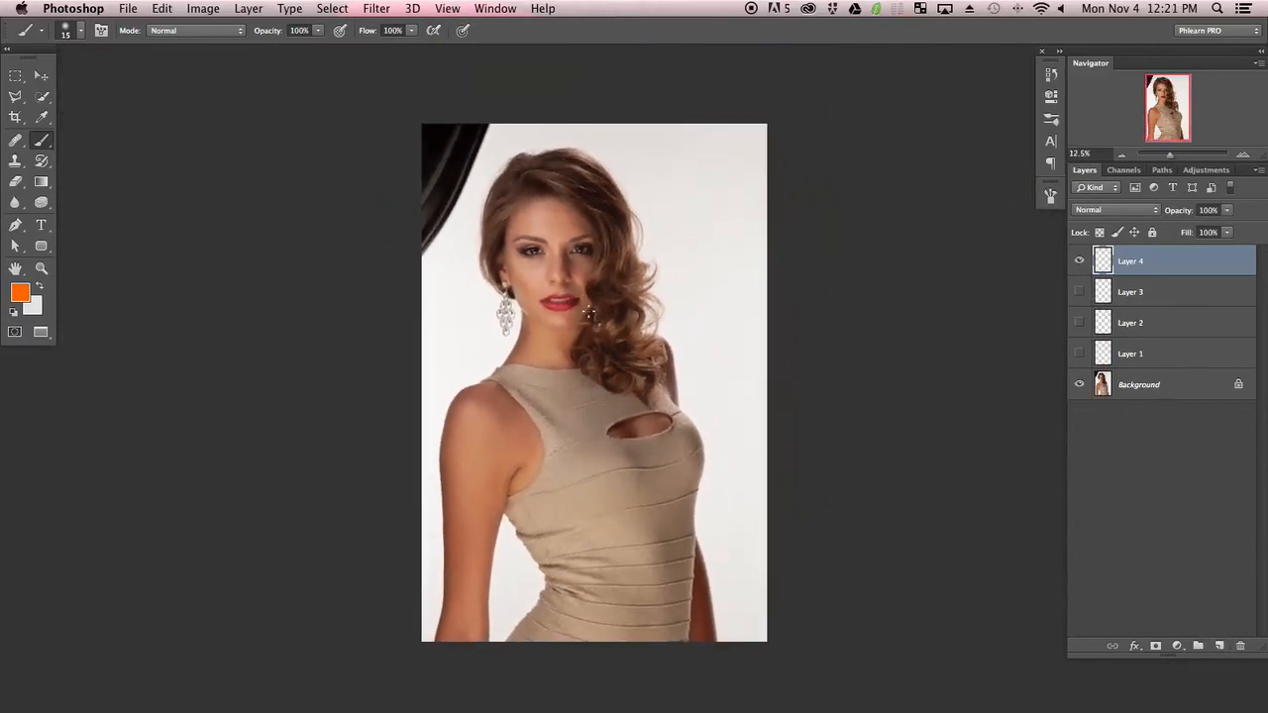
drag(602, 327, 642, 372)
drag(587, 163, 607, 203)
key(super+plus)
key(super+plus)
mouse_move(553, 293)
mouse_down()
mouse_move(552, 334)
mouse_move(589, 453)
mouse_up()
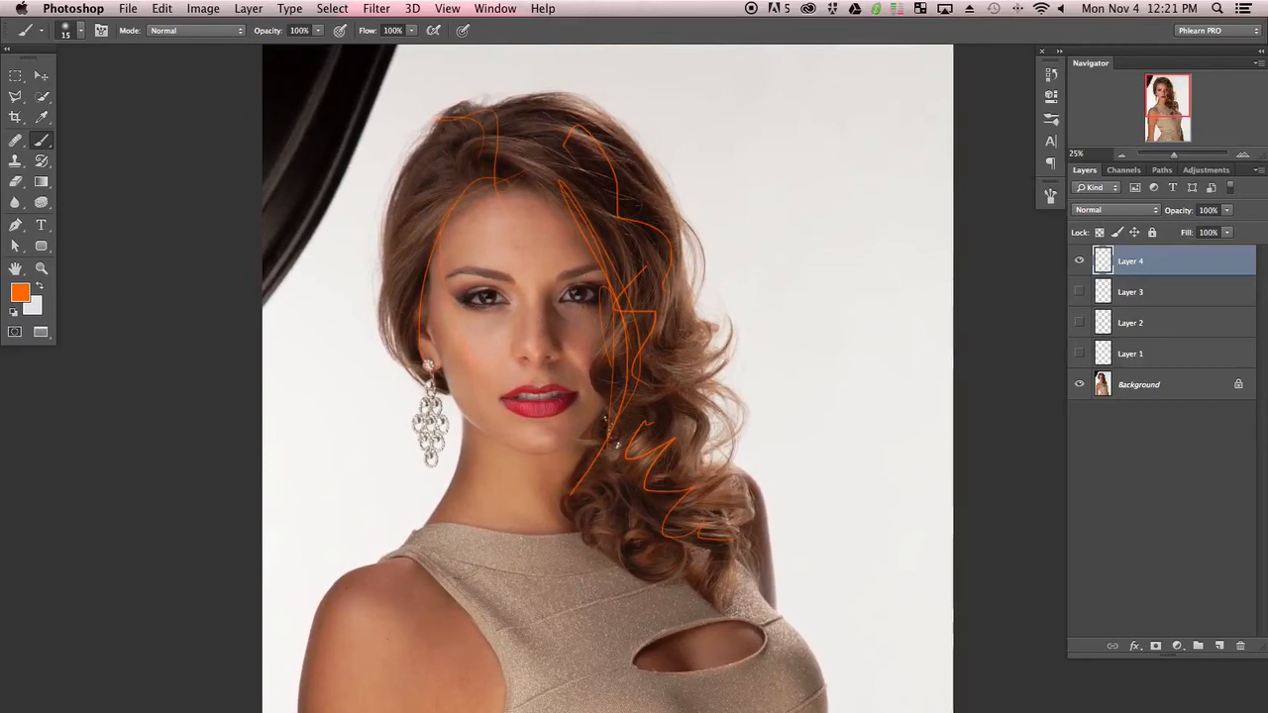
mouse_move(597, 437)
mouse_down()
mouse_move(603, 331)
mouse_move(575, 350)
mouse_up()
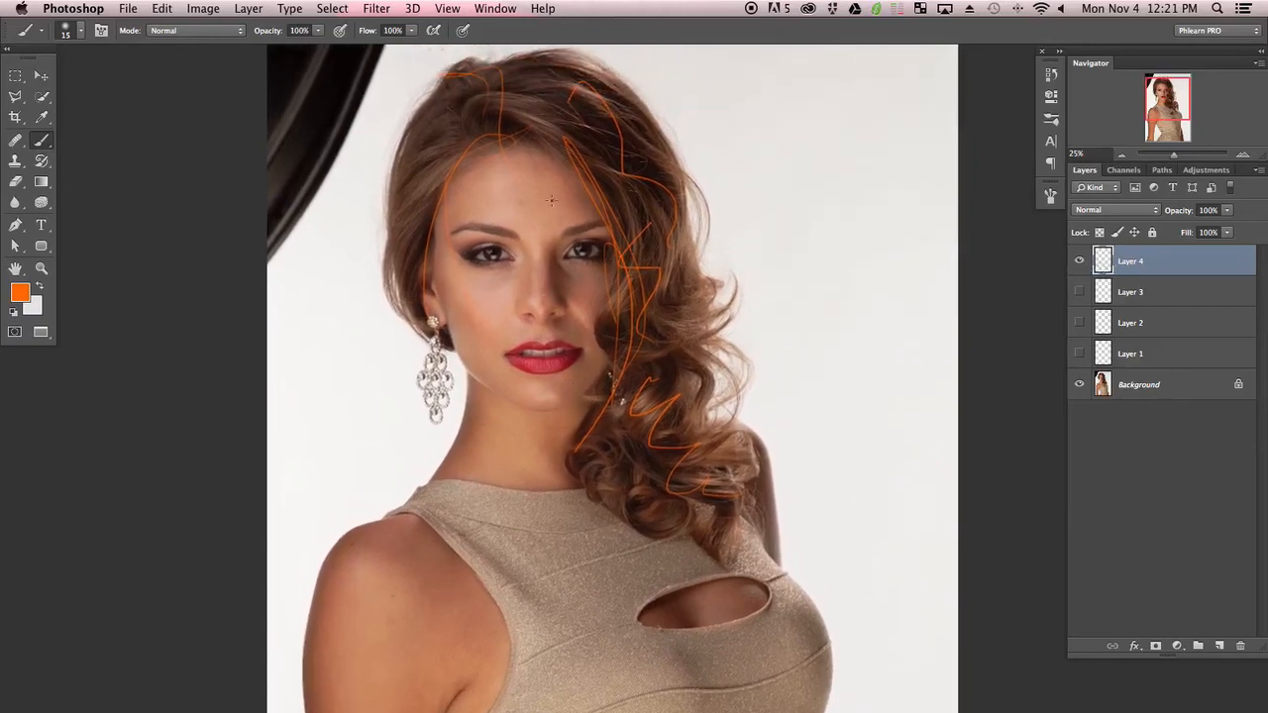
Show all four markup layers, select Layers 1 to 4 and group them
click(1079, 263)
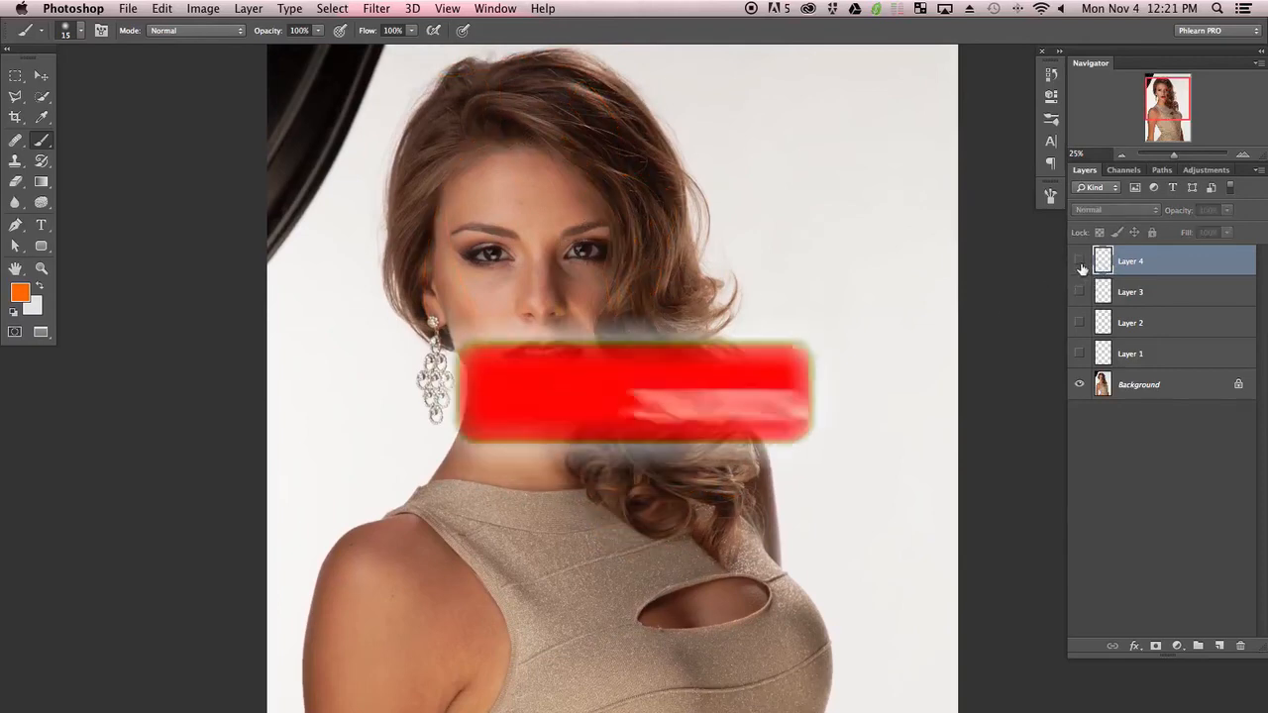
drag(1079, 263, 1076, 353)
key(super+minus)
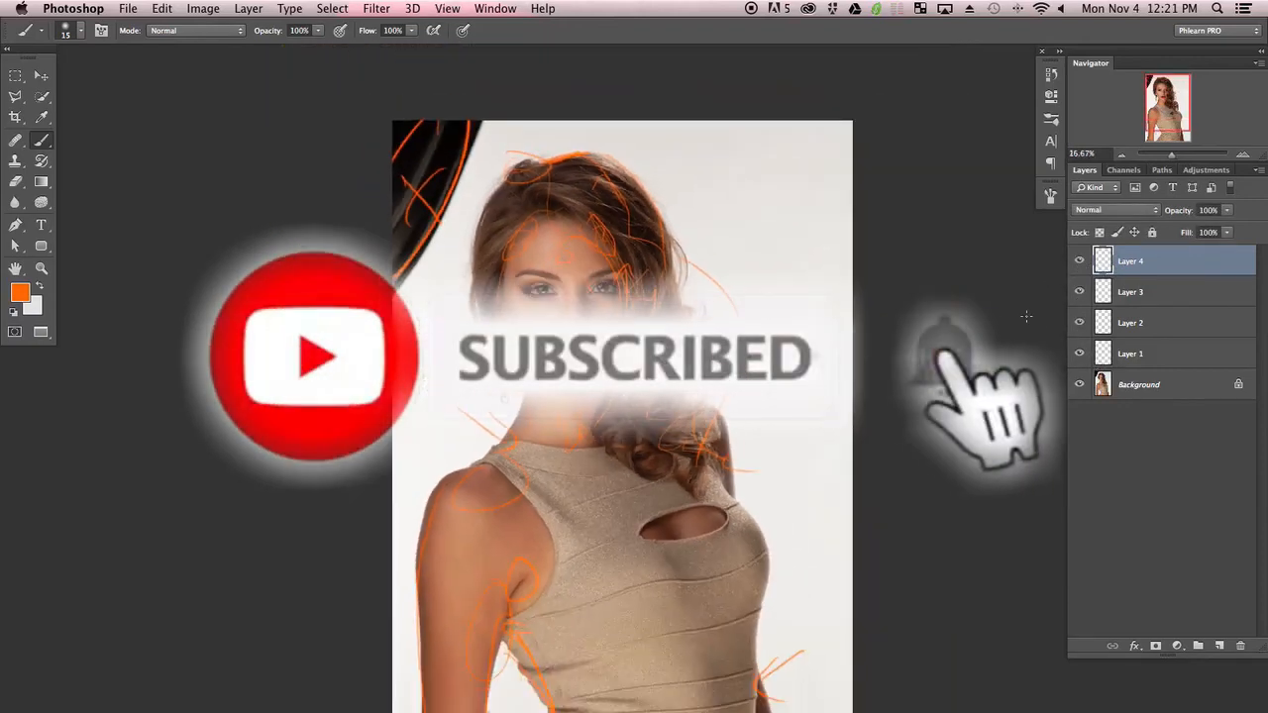
shift+click(1152, 354)
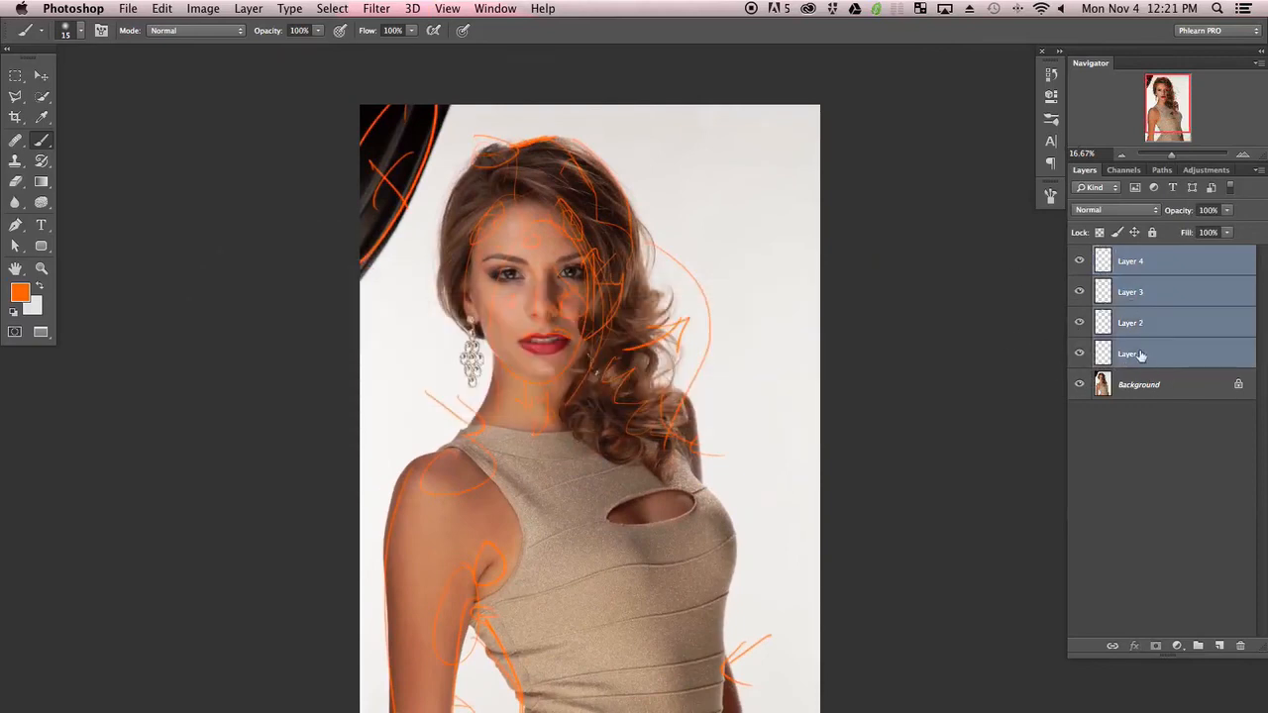
key(super+g)
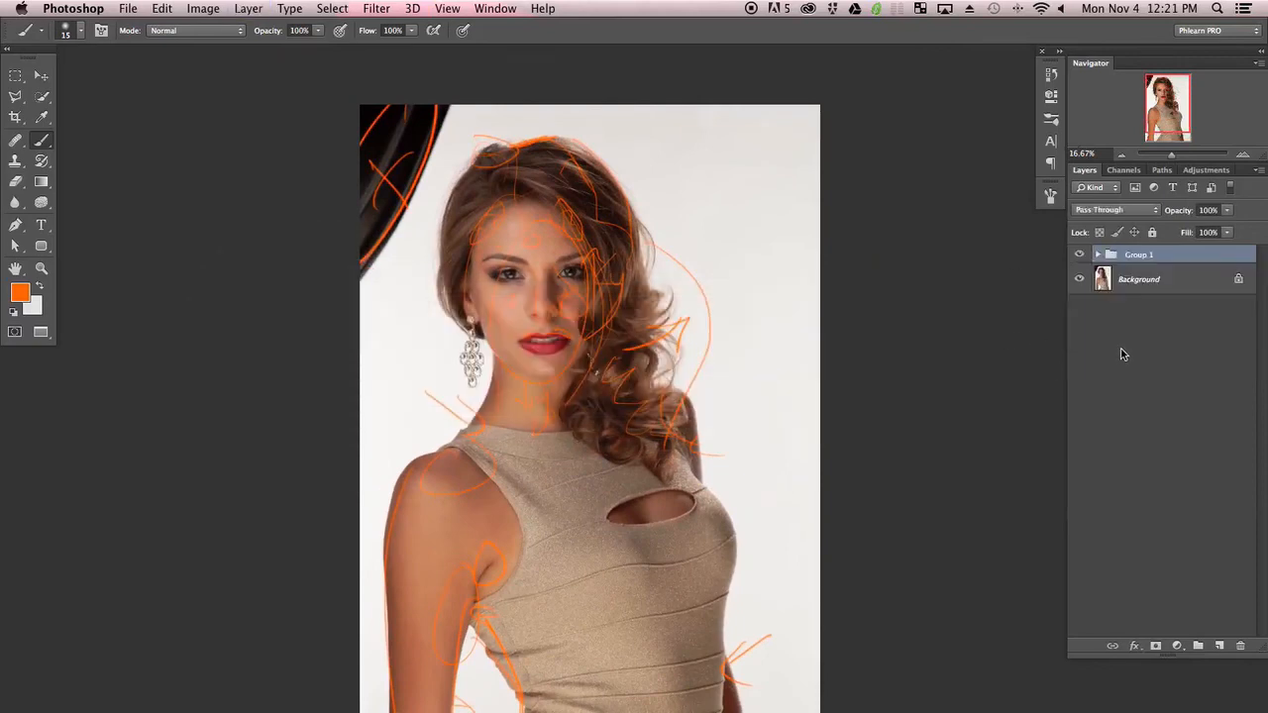
Hide the group of markup layers to view the clean photo
click(1081, 256)
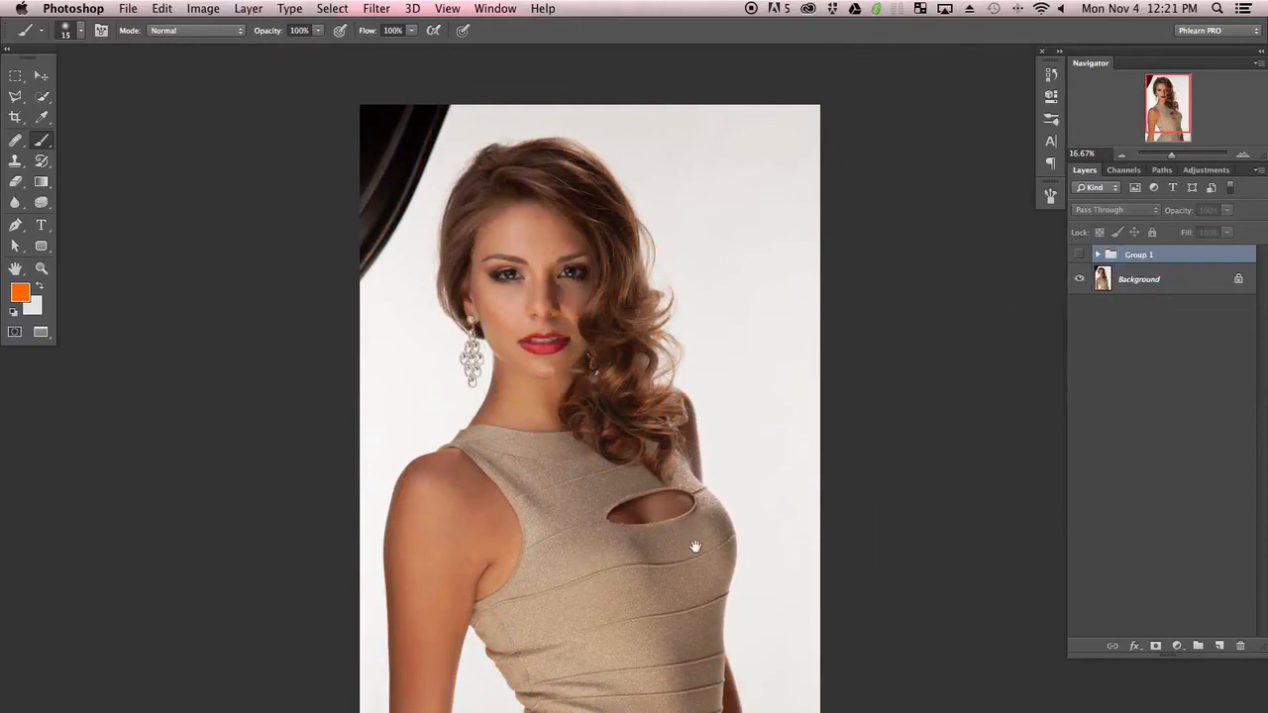
mouse_move(695, 546)
mouse_down()
mouse_move(684, 382)
mouse_move(690, 453)
mouse_up()
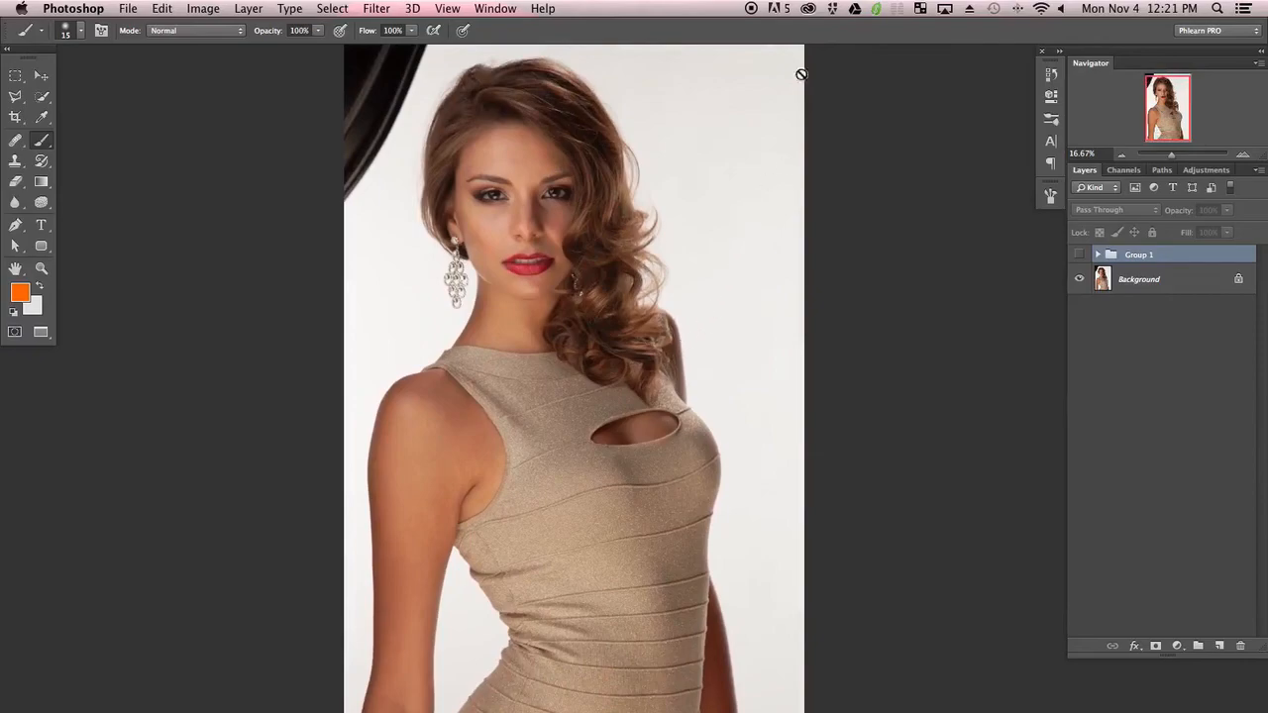
click(750, 12)
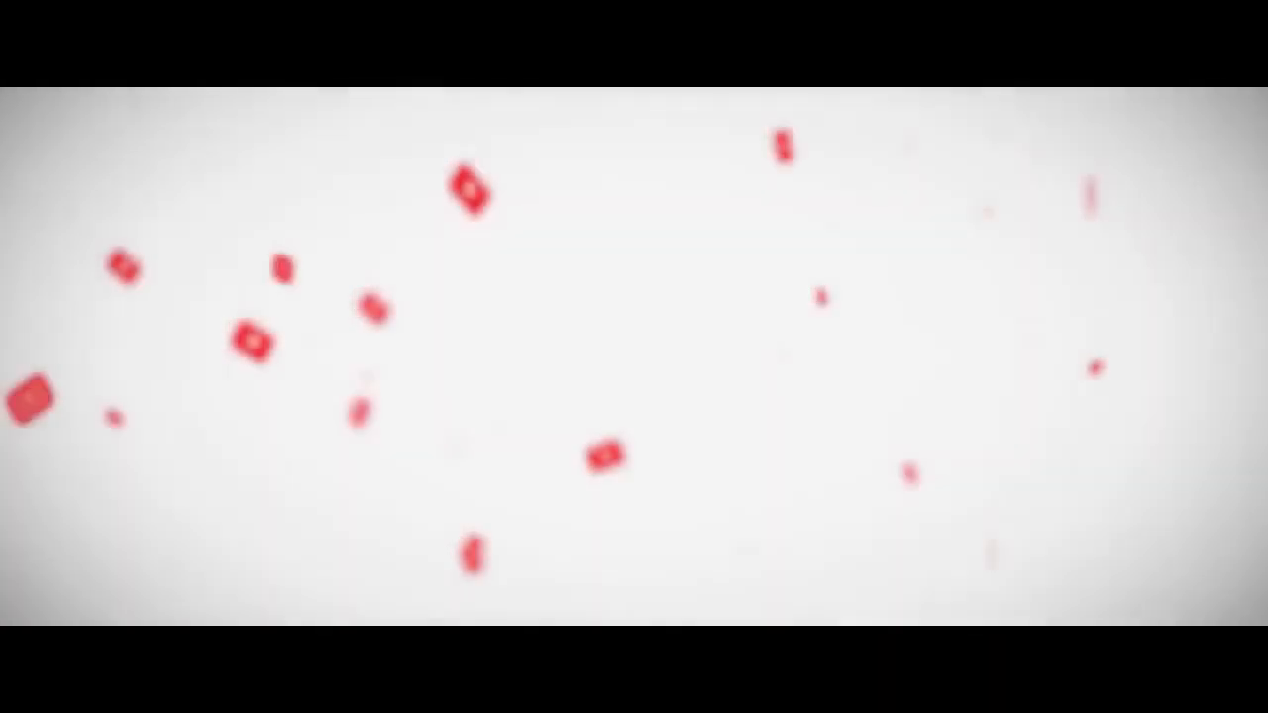